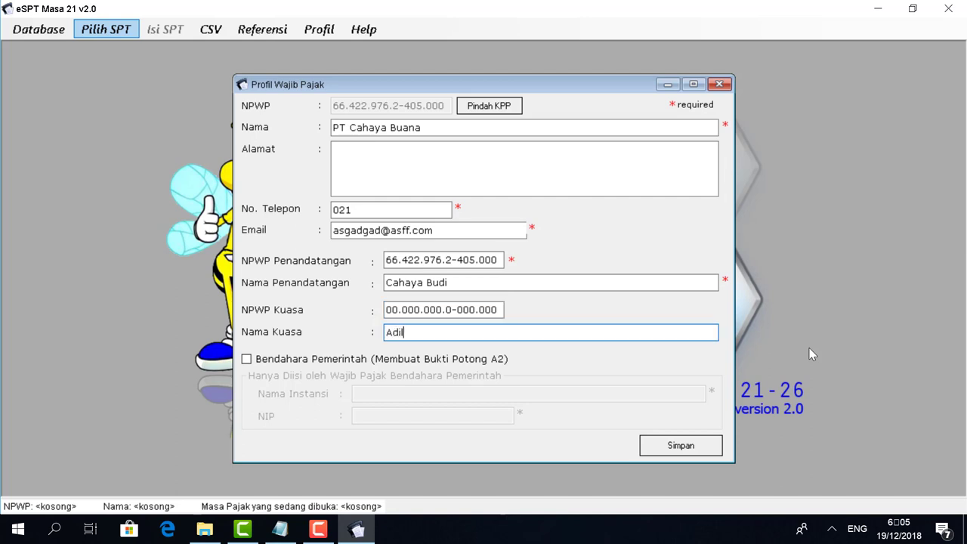
# - Finish the authorised representative's name entry and save the taxpayer profile for PT Cahaya Buana
pyautogui.press('Return')
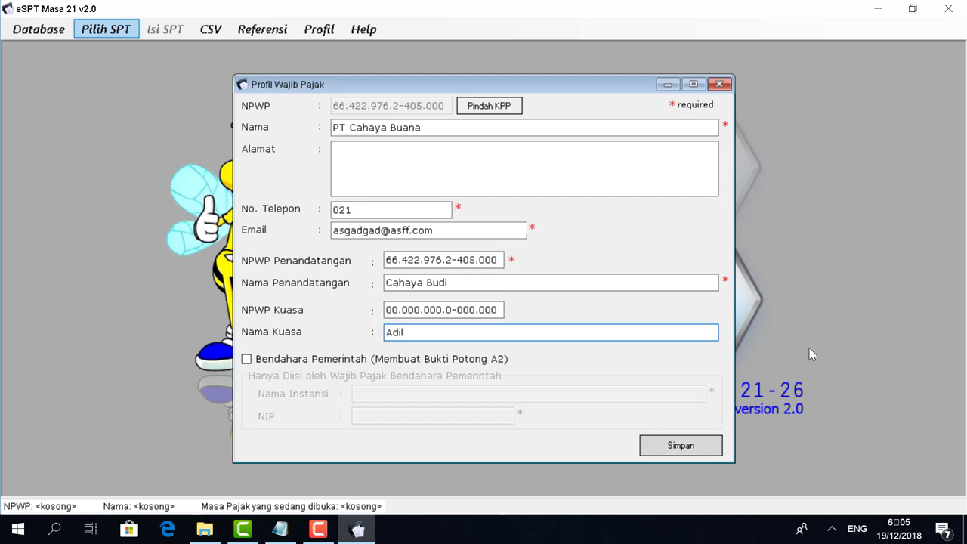
pyautogui.press('Return')
pyautogui.press('Return')
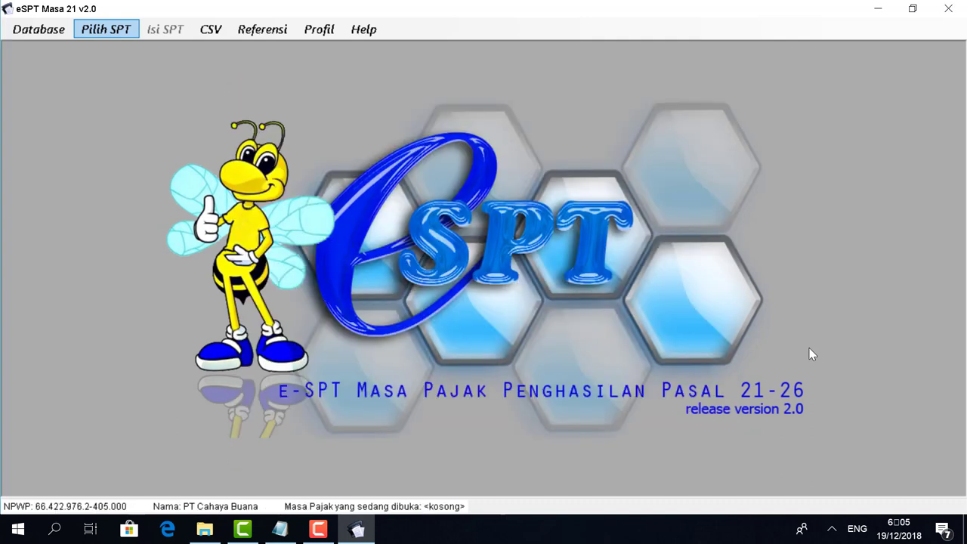
# - Create a new SPT for the tax period Januari 2018
pyautogui.press('Down')
pyautogui.press('Down')
pyautogui.press('Up')
pyautogui.press('Return')
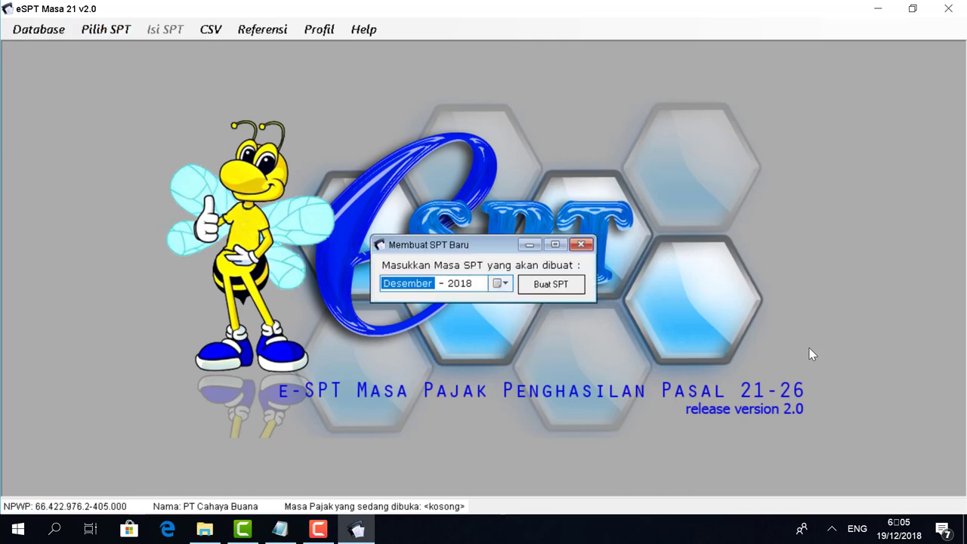
pyautogui.hotkey('alt', 'Down')
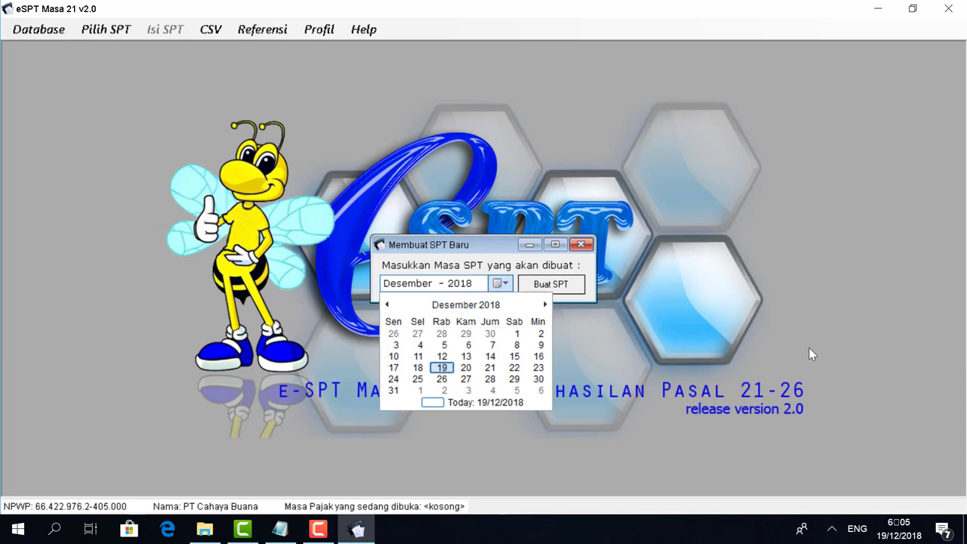
pyautogui.hotkey('ctrl', 'Up')
pyautogui.press('Return')
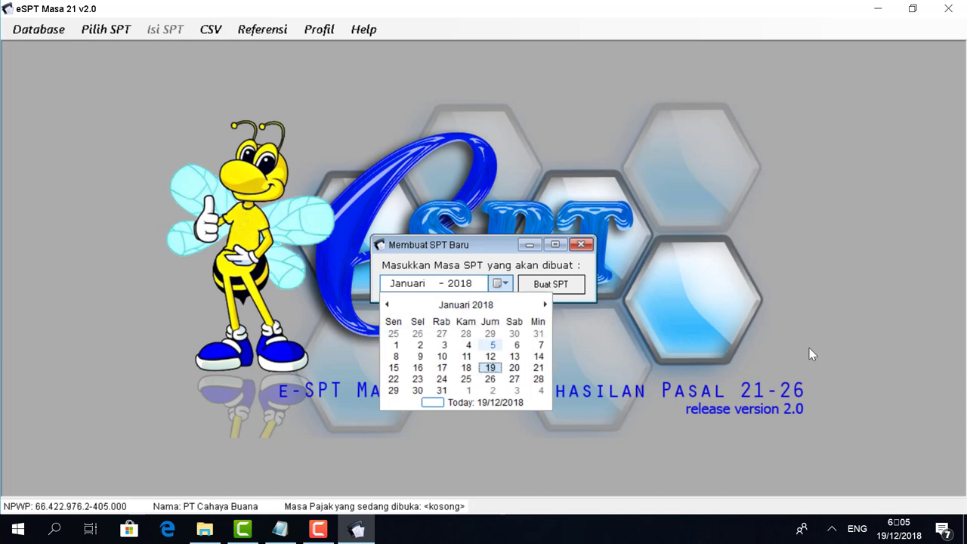
pyautogui.press('Return')
pyautogui.press('Tab')
pyautogui.press('Return')
pyautogui.press('Return')
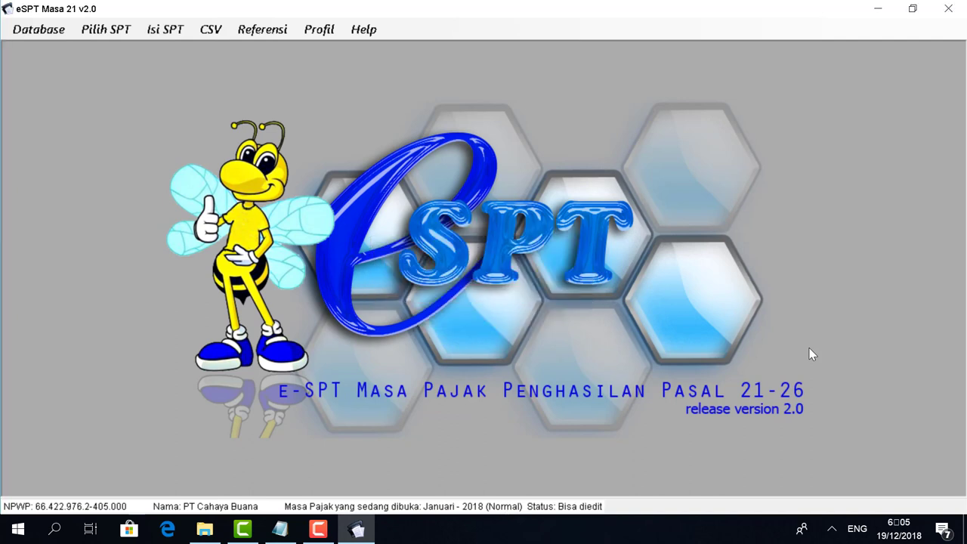
# - Open the Januari 2018 SPT with Pembetulan 0 from the list of created SPTs
pyautogui.hotkey('alt', 'p')
pyautogui.press('Down')
pyautogui.press('Return')
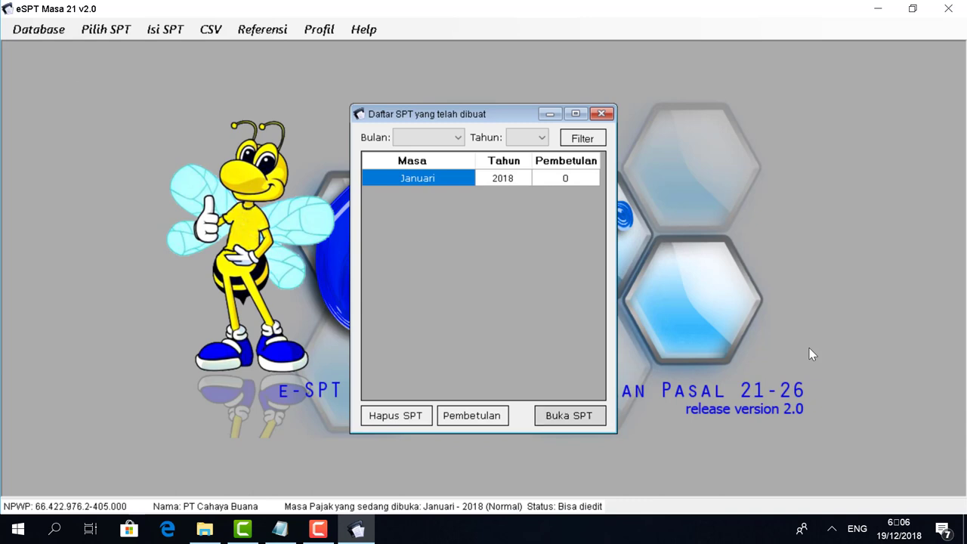
pyautogui.press('Return')
pyautogui.press('Return')
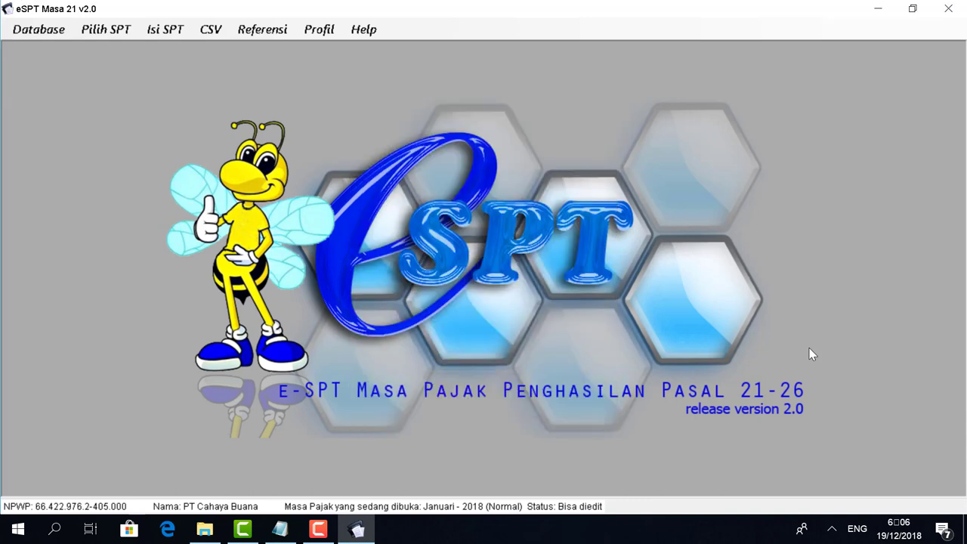
# - Open the CSV import of Bukti Potong for Pemotongan Pajak Bulanan
pyautogui.hotkey('alt', 'c')
pyautogui.press('Down')
pyautogui.press('Right')
pyautogui.press('Down')
pyautogui.press('Right')
pyautogui.press('Up')
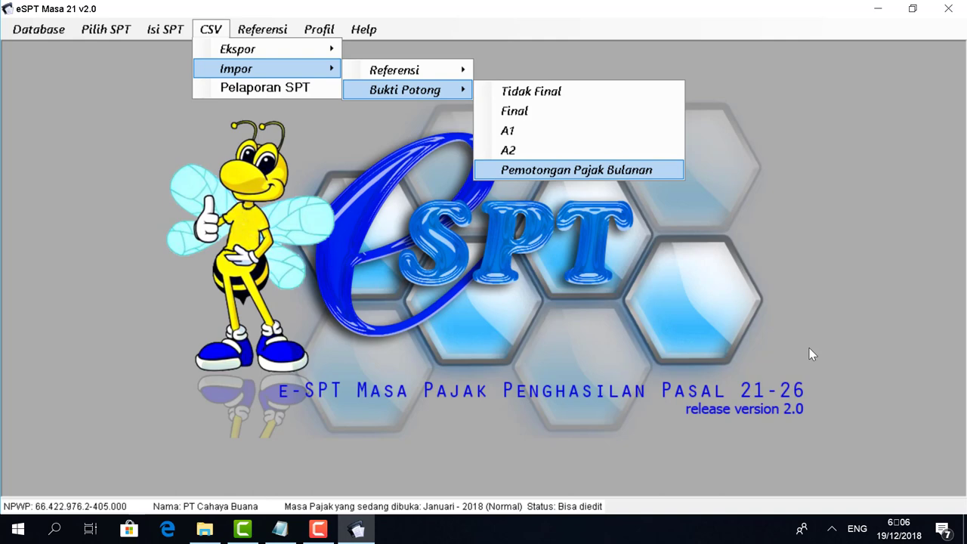
pyautogui.press('Return')
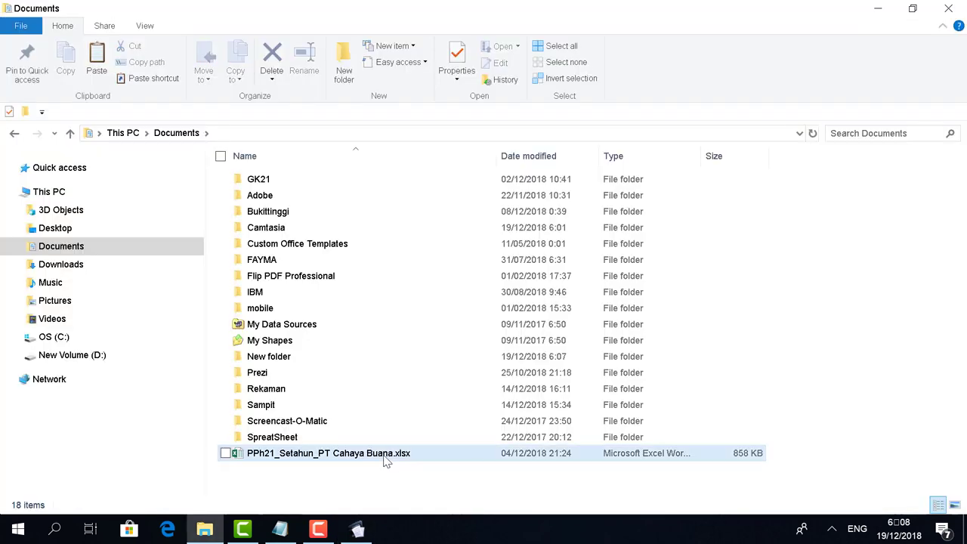
# - Open the workbook PPh21_Setahun_PT Cahaya Buana.xlsx in Excel and go to the 1721_I_bulanan sheet
pyautogui.click(383, 457)
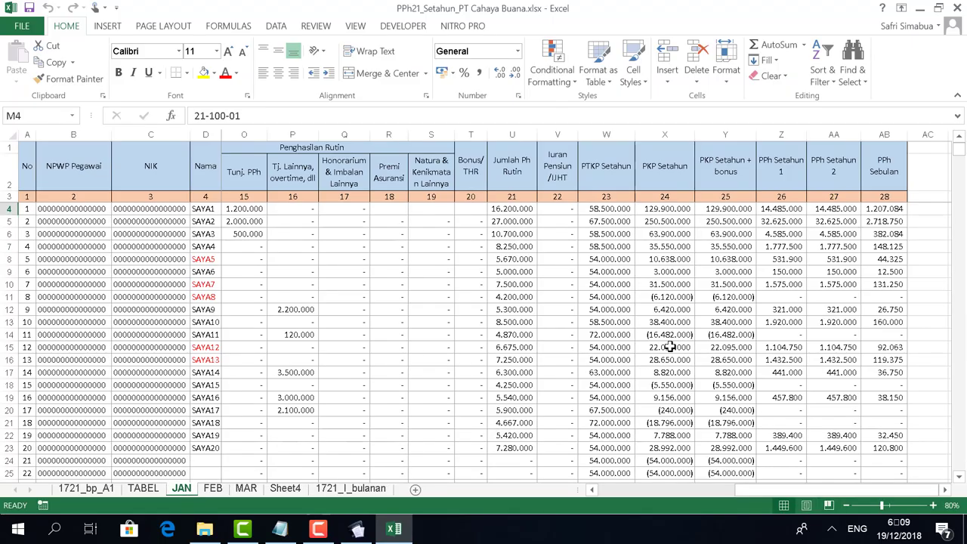
pyautogui.click(670, 347)
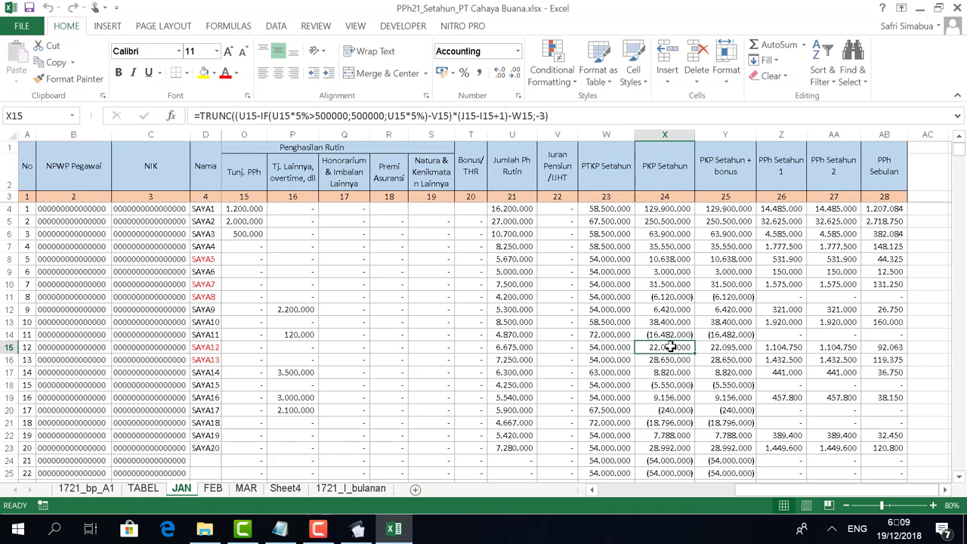
pyautogui.click(352, 488)
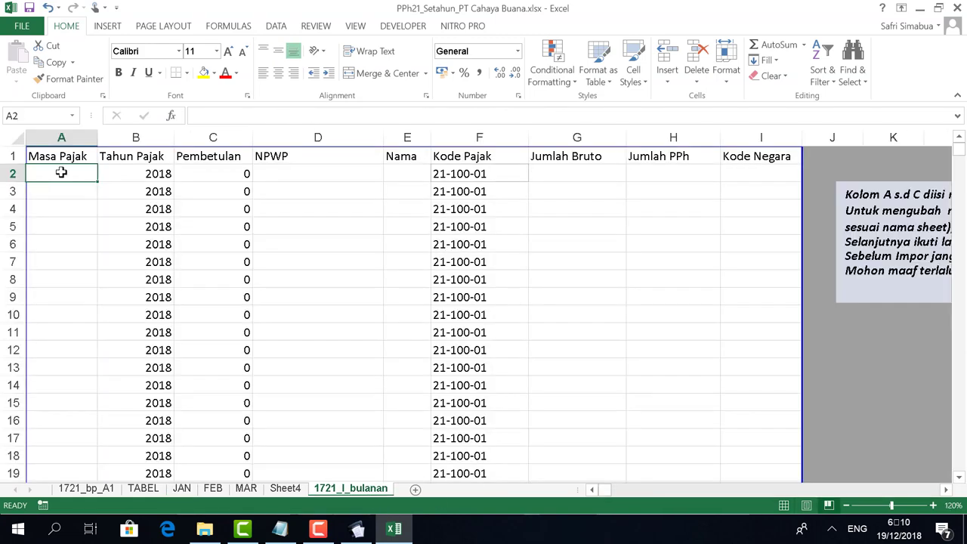
# - Enter 1 as the Masa Pajak in A2 and fill it down the column's data rows
pyautogui.write('1')
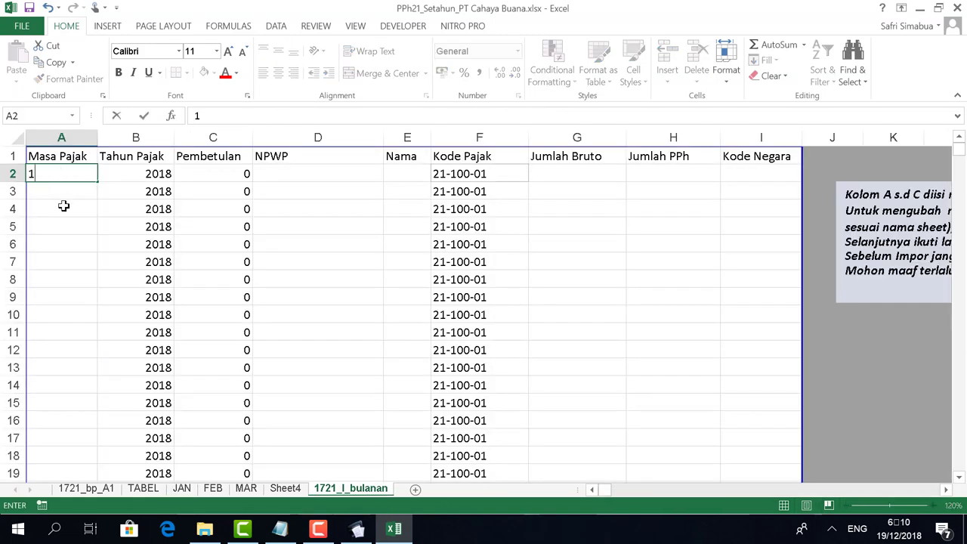
pyautogui.click(64, 206)
pyautogui.click(65, 175)
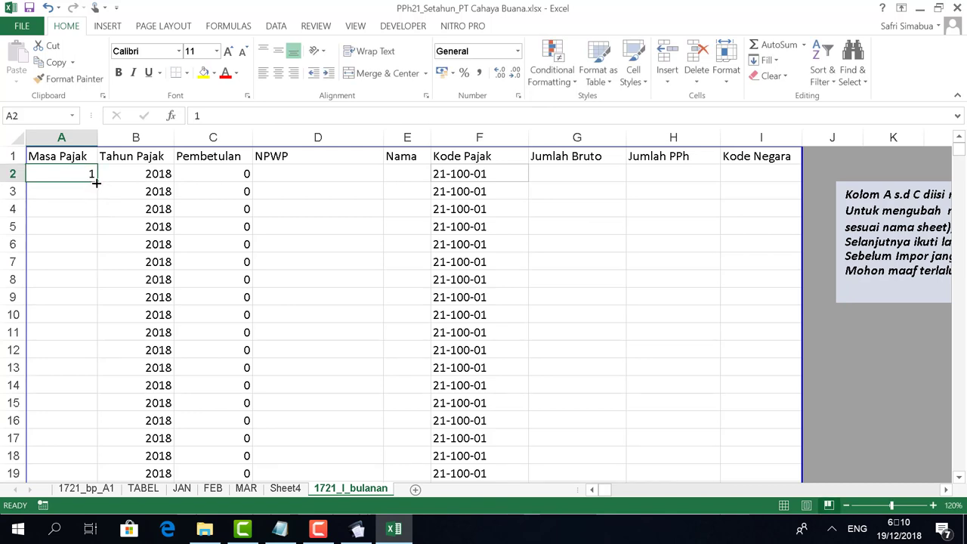
pyautogui.doubleClick(97, 182)
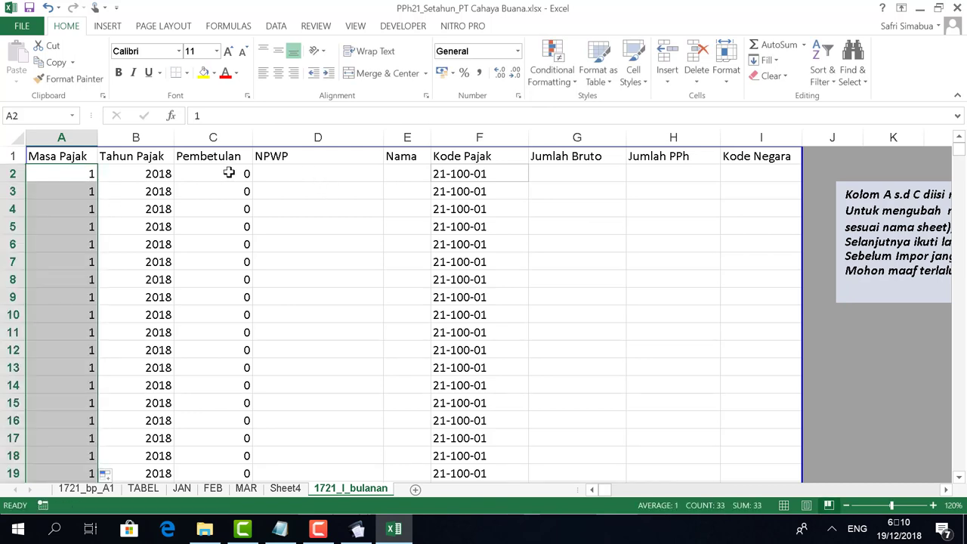
# - Link the NPWP cell D2 to the JAN sheet with =JAN!B4 and fill the formula down the column
pyautogui.click(296, 178)
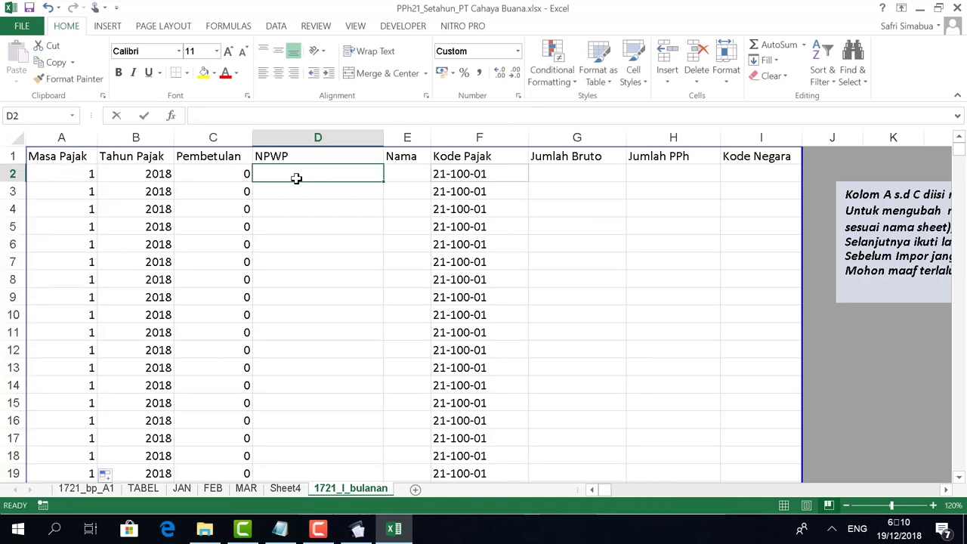
pyautogui.write('=')
pyautogui.click(181, 488)
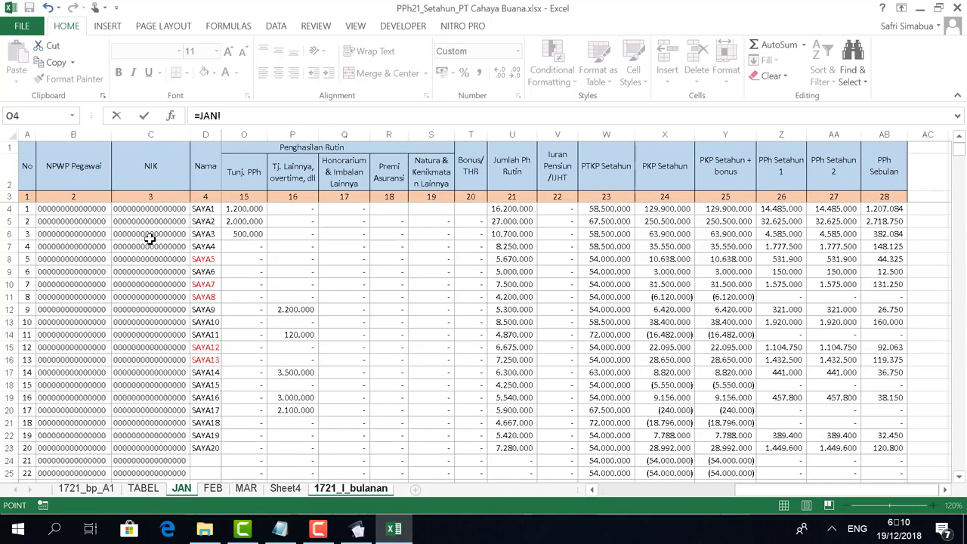
pyautogui.click(79, 210)
pyautogui.press('Return')
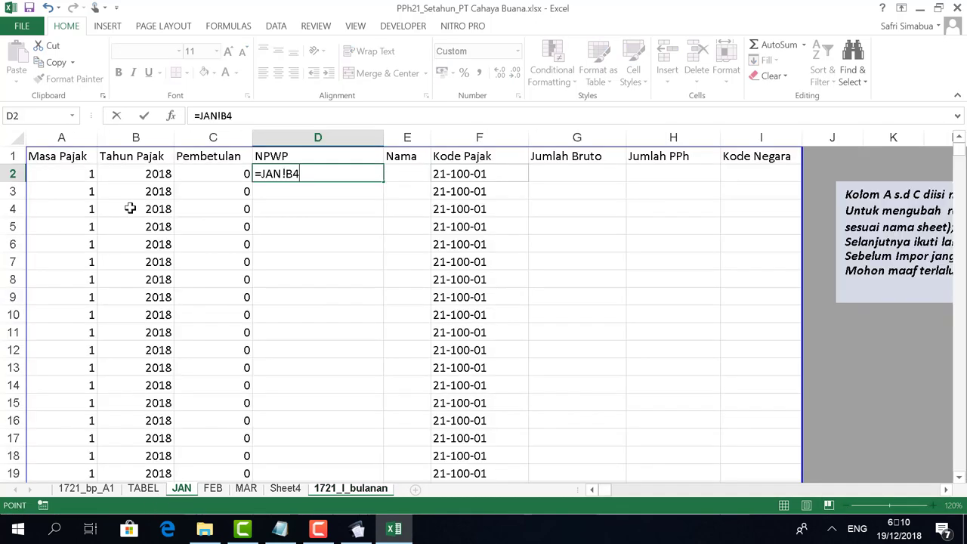
pyautogui.doubleClick(383, 181)
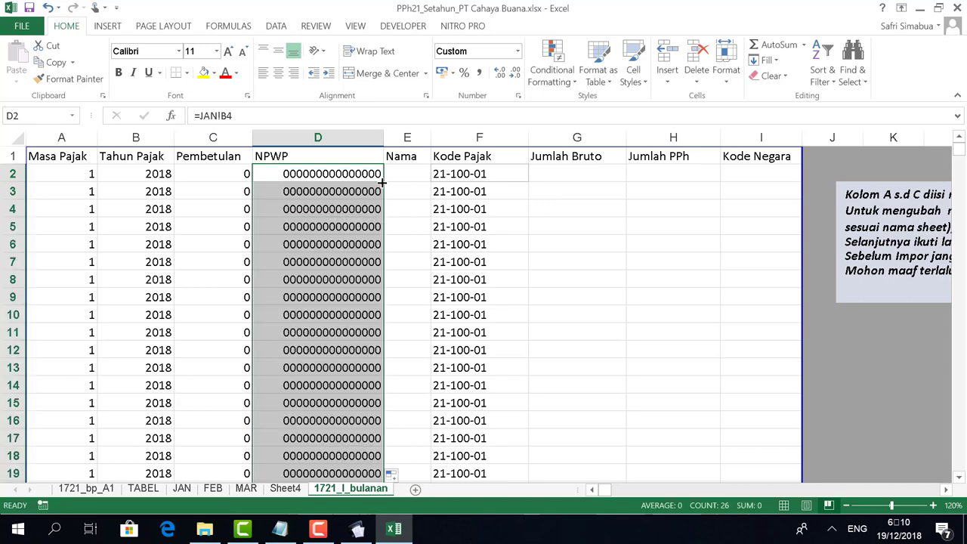
# - Link the Nama cell E2 to the JAN sheet with =JAN!D4 and fill the formula down the column
pyautogui.click(408, 173)
pyautogui.write('=')
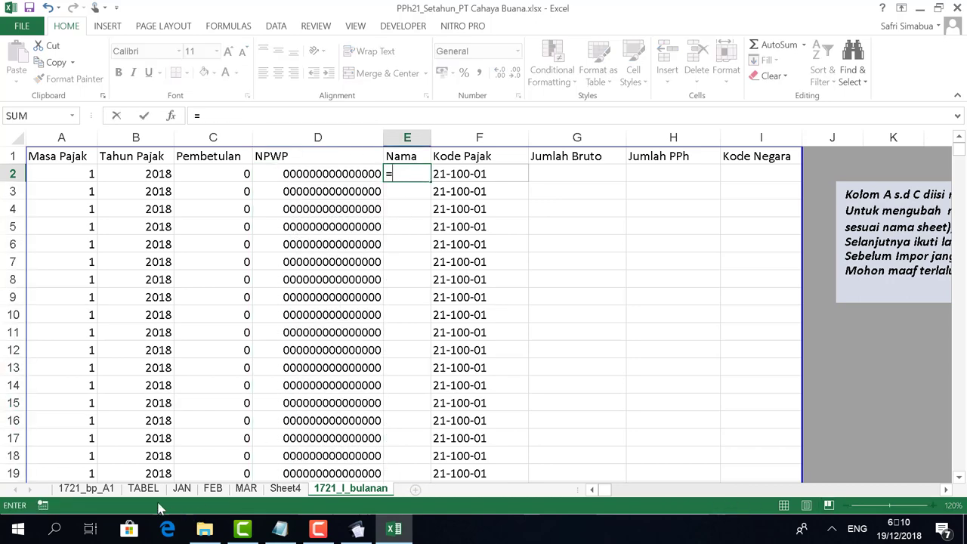
pyautogui.click(181, 488)
pyautogui.click(202, 209)
pyautogui.press('Return')
pyautogui.click(416, 173)
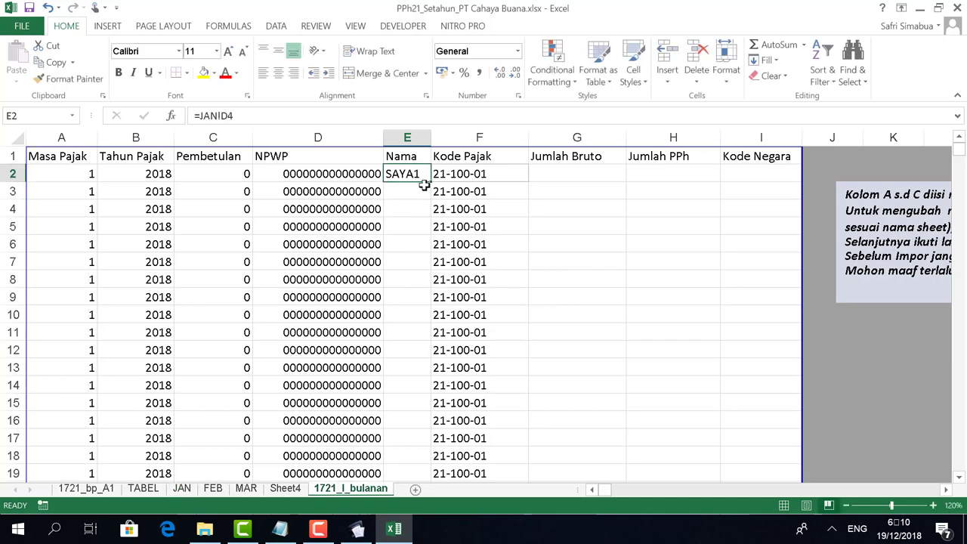
pyautogui.doubleClick(430, 182)
# - Link the Jumlah Bruto cell G2 to the JAN sheet with =JAN!U4 and fill the formula down the column
pyautogui.click(566, 174)
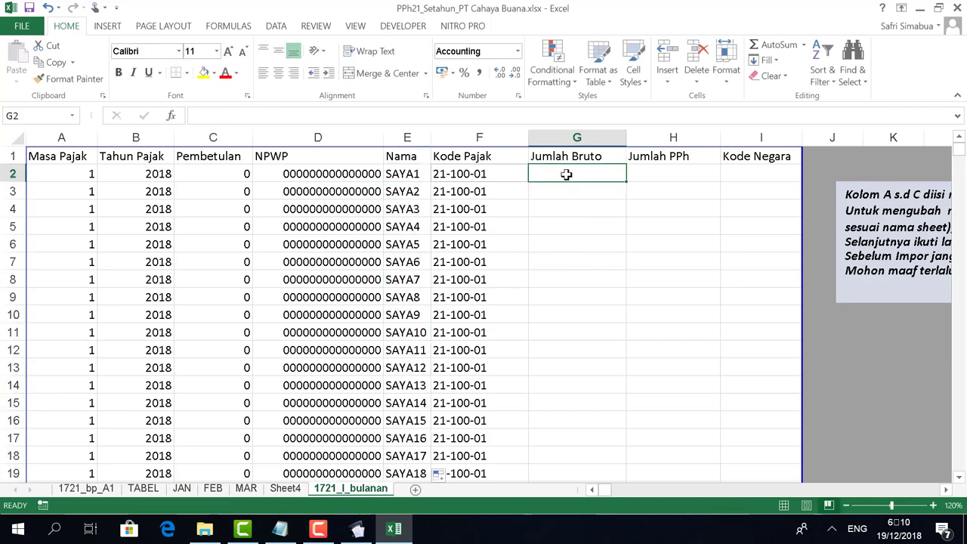
pyautogui.write('=')
pyautogui.click(182, 488)
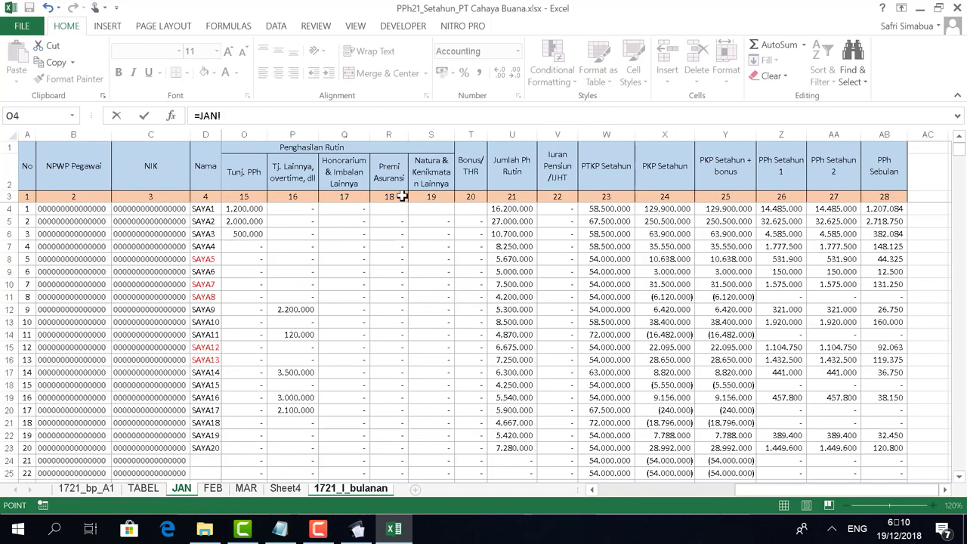
pyautogui.click(516, 213)
pyautogui.press('Return')
pyautogui.click(623, 179)
pyautogui.doubleClick(626, 182)
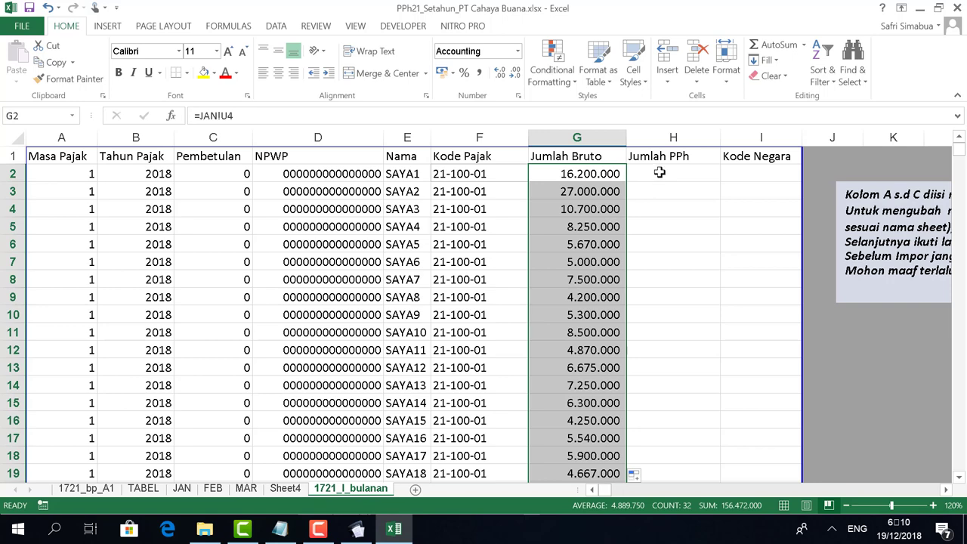
# - Link the Jumlah PPh cell H2 to the JAN sheet with =JAN!AB4 and fill the formula down the column
pyautogui.click(658, 173)
pyautogui.write('=')
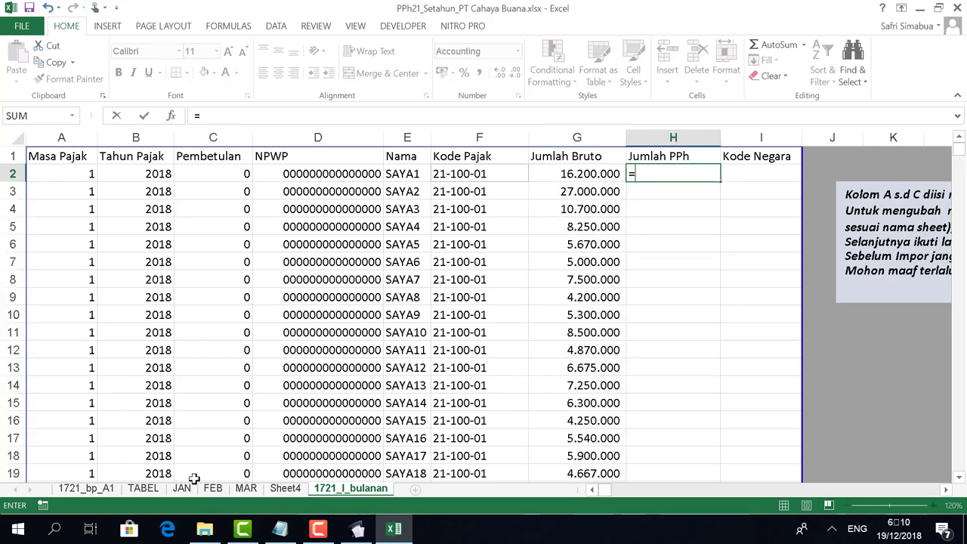
pyautogui.click(181, 488)
pyautogui.click(885, 208)
pyautogui.press('Return')
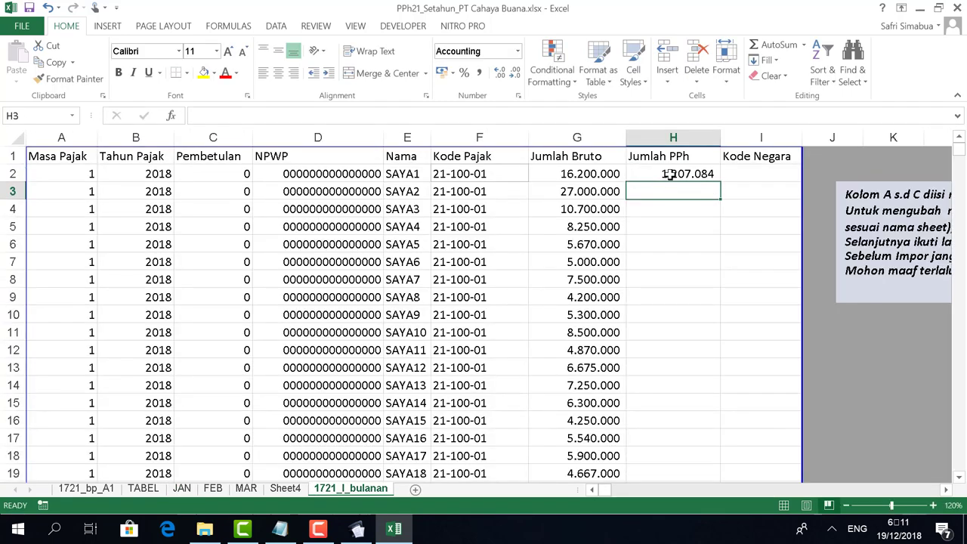
pyautogui.click(670, 175)
pyautogui.doubleClick(719, 183)
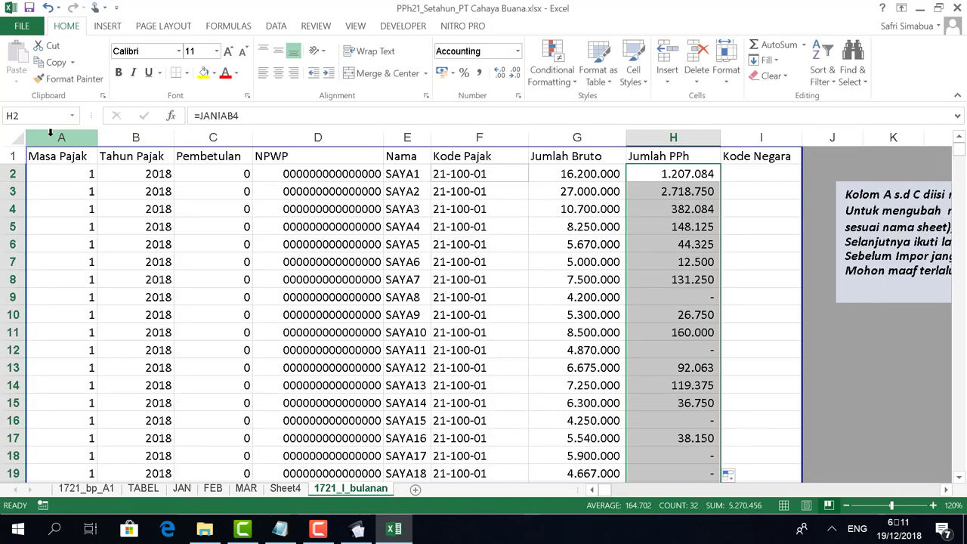
# - Copy the 1721_I_bulanan sheet into a new workbook, keeping the original in place
pyautogui.rightClick(369, 490)
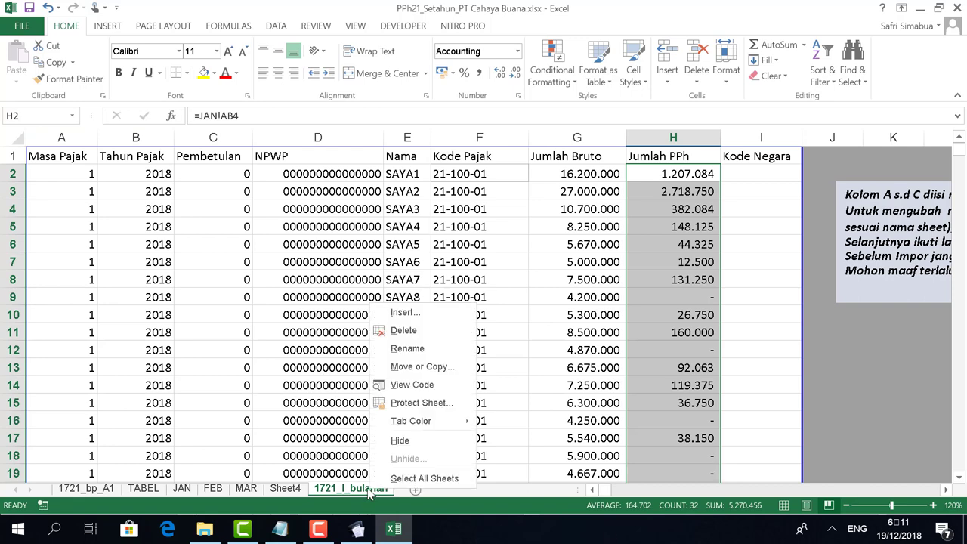
pyautogui.click(402, 367)
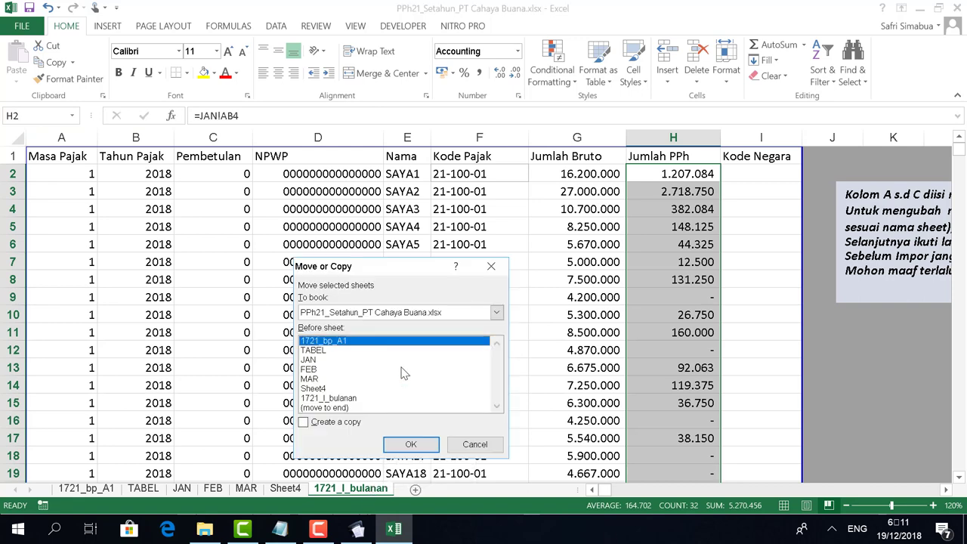
pyautogui.click(496, 312)
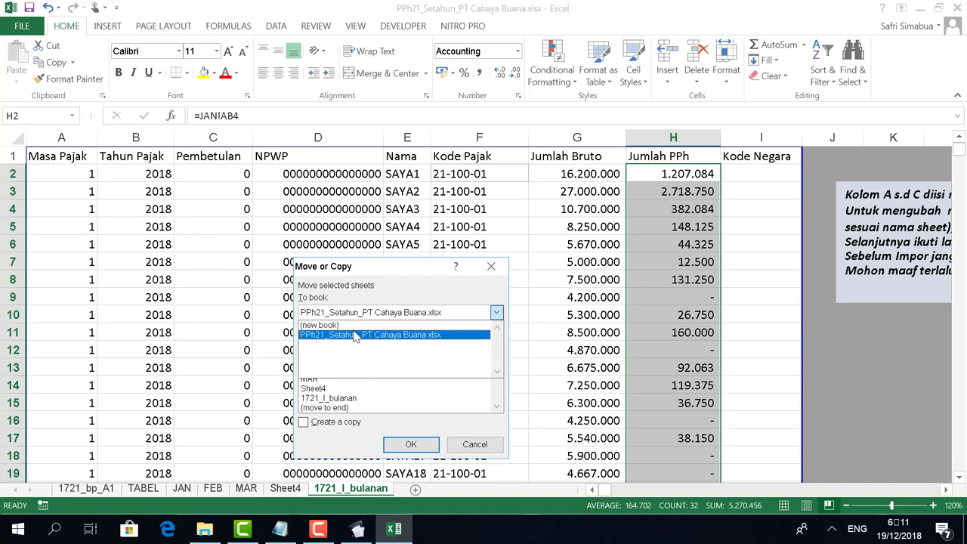
pyautogui.click(337, 326)
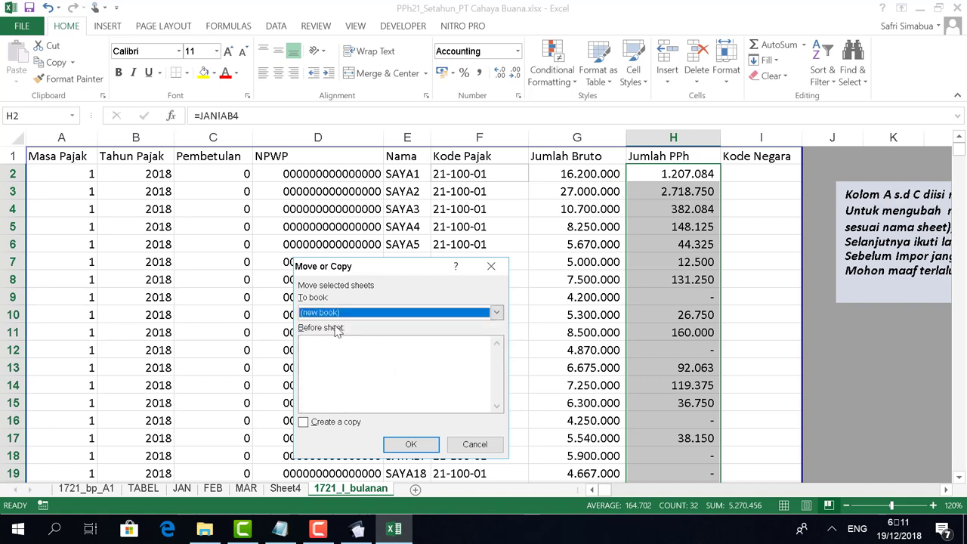
pyautogui.click(305, 422)
pyautogui.click(410, 444)
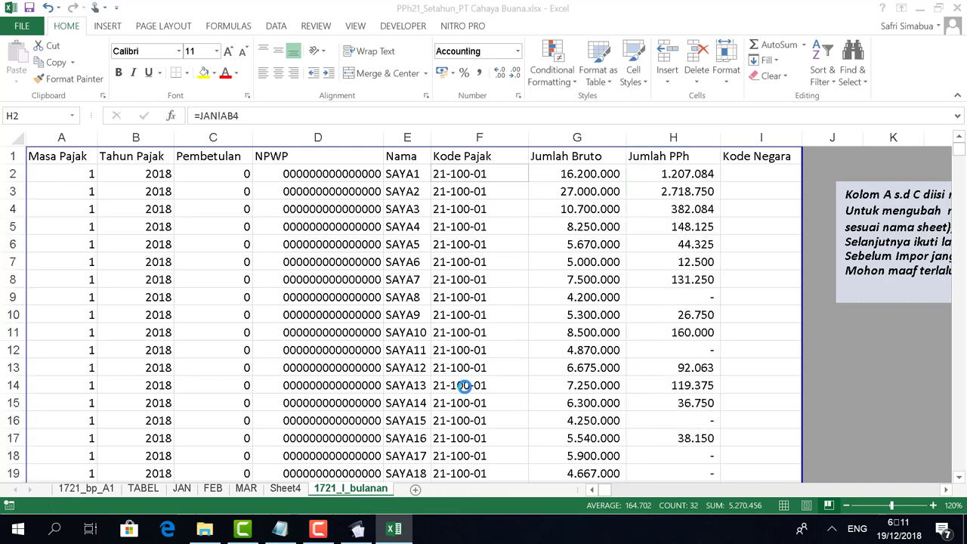
# - Delete column J and all columns after it in the copied 1721_I_bulanan sheet
pyautogui.click(314, 210)
pyautogui.click(820, 134)
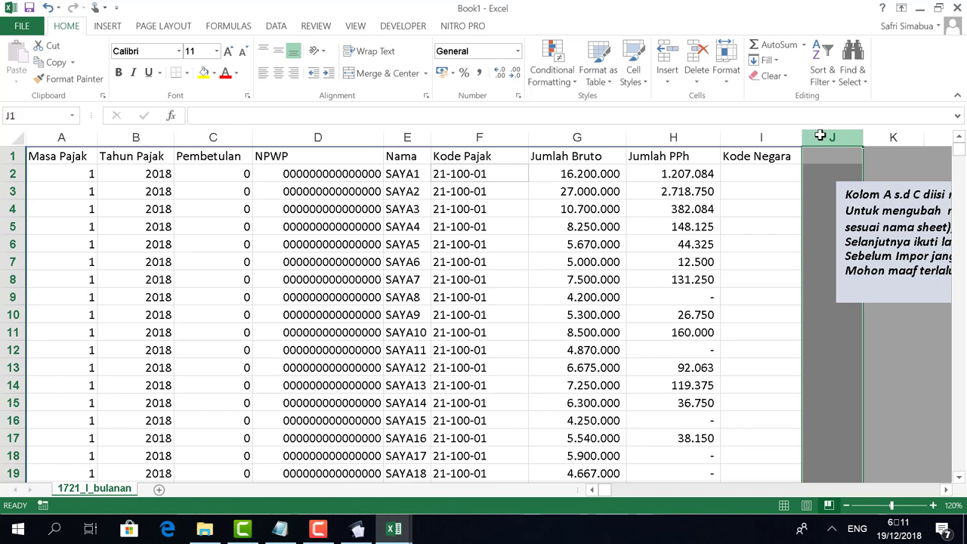
pyautogui.hotkey('ctrl', 'shift', 'Right')
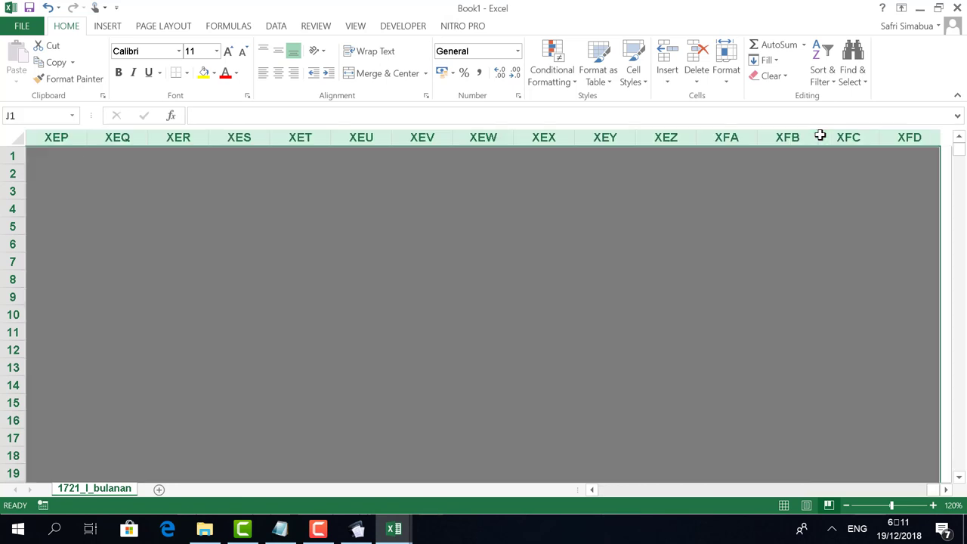
pyautogui.rightClick(776, 133)
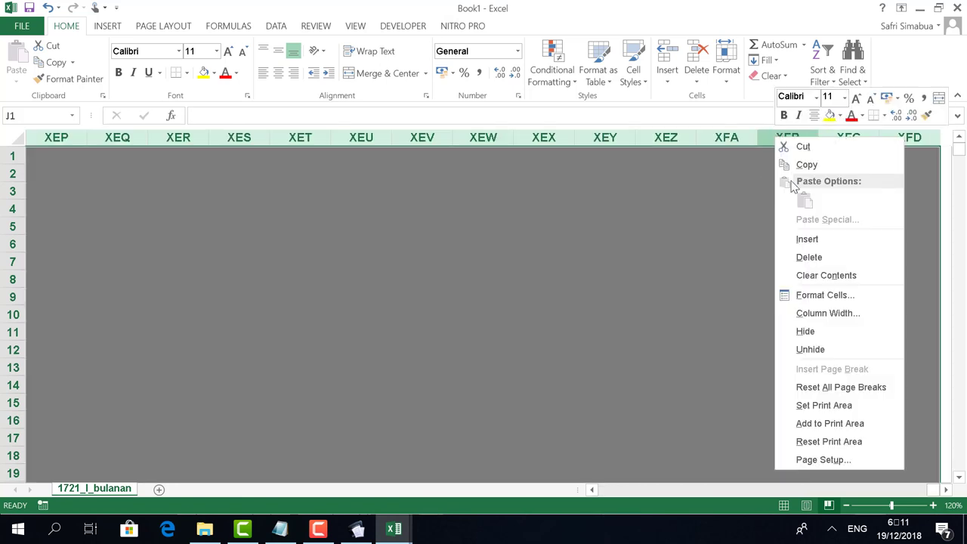
pyautogui.click(808, 257)
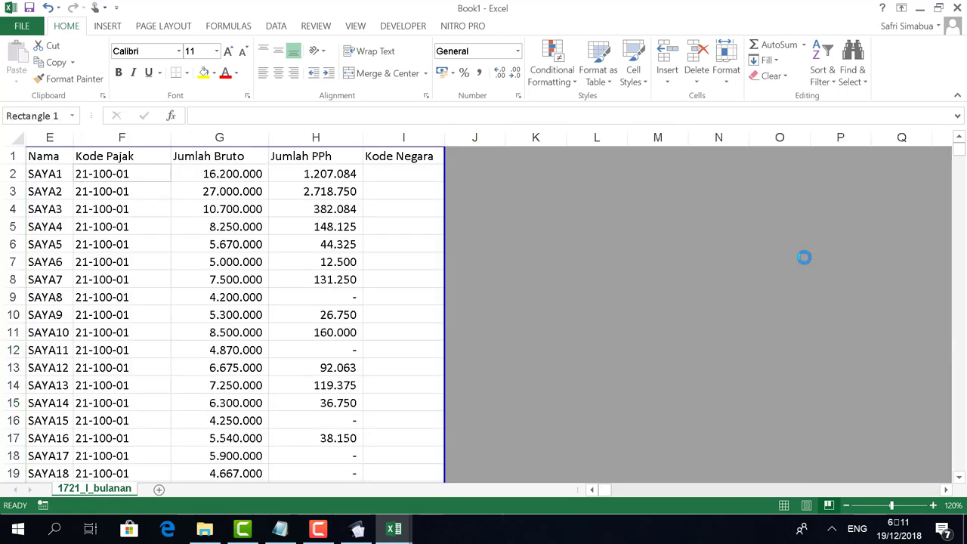
# - Delete all rows from row 22 to the end of the sheet, below the SAYA20 record
pyautogui.click(5, 347)
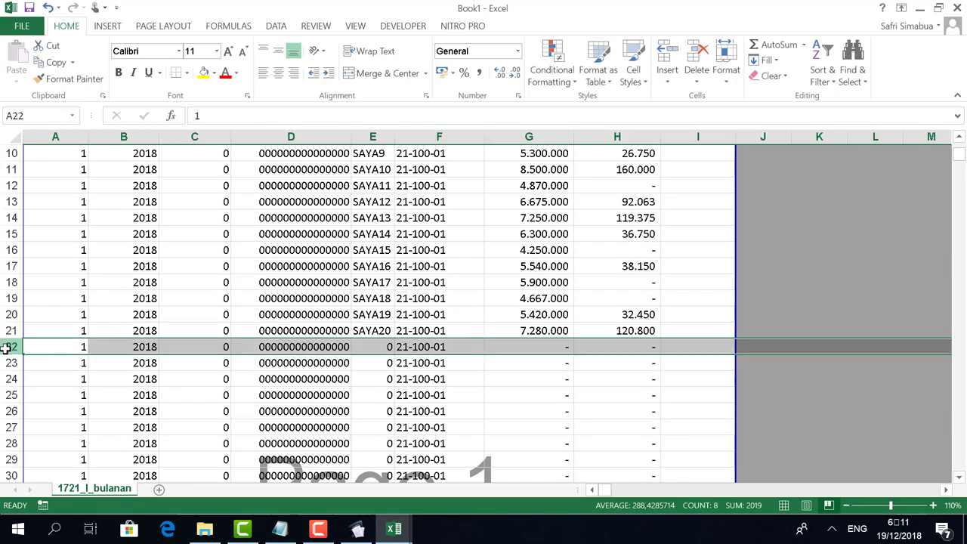
pyautogui.hotkey('ctrl', 'shift', 'Down')
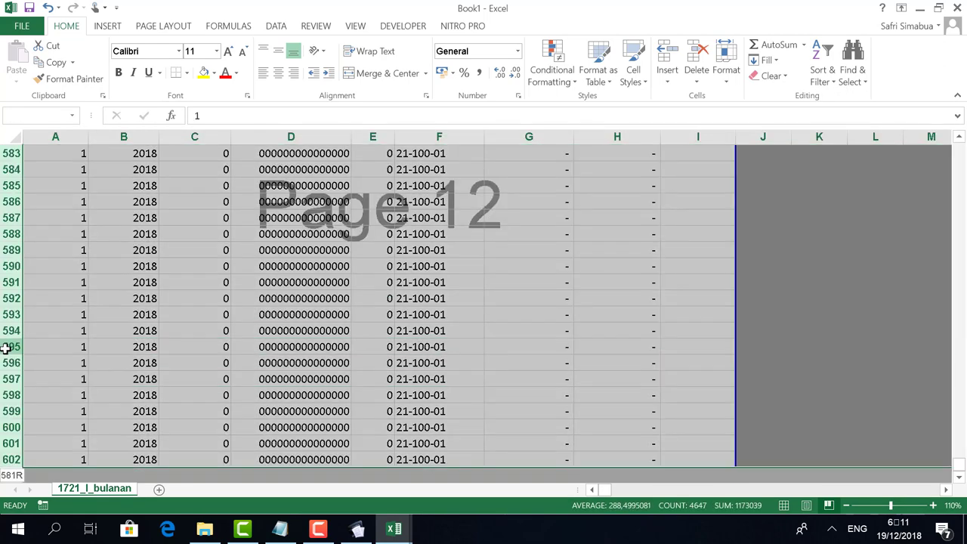
pyautogui.hotkey('ctrl', 'shift', 'Down')
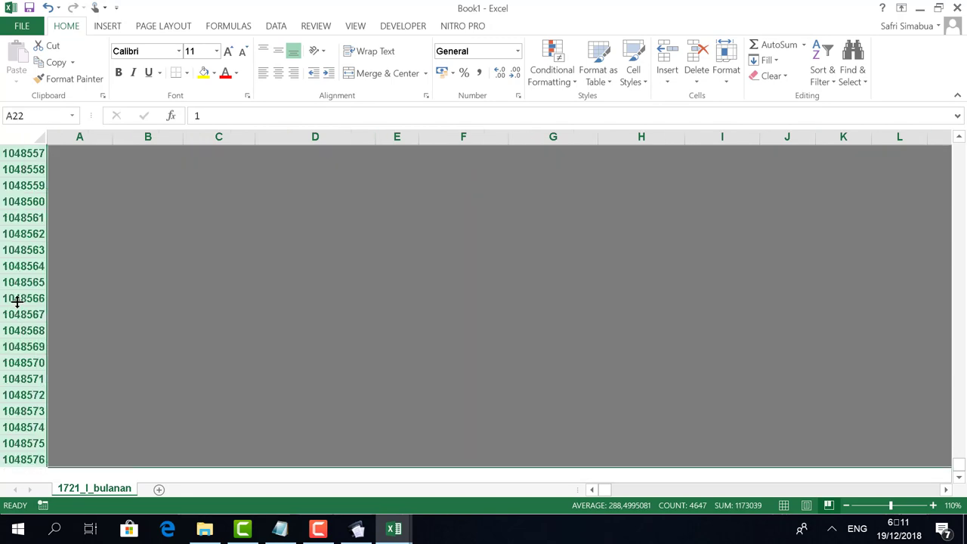
pyautogui.rightClick(16, 302)
pyautogui.click(47, 323)
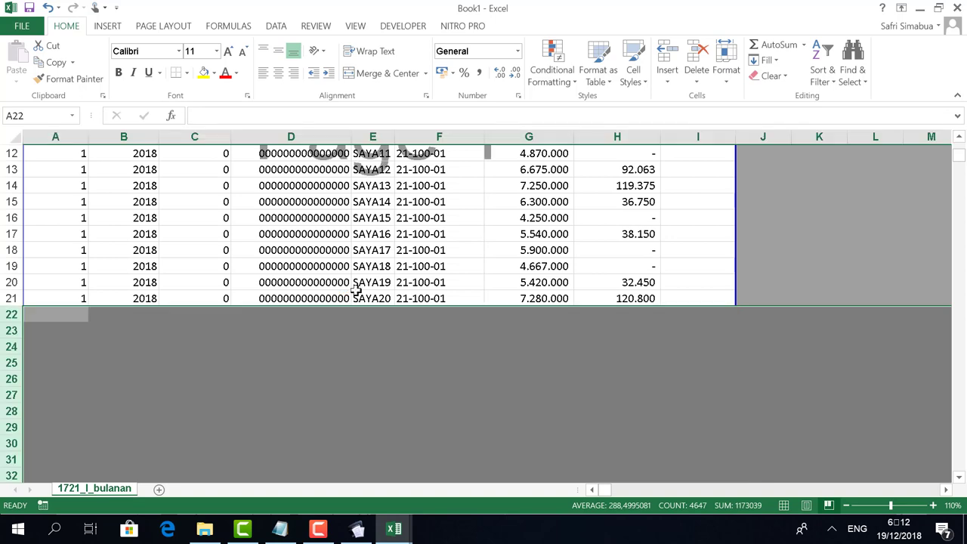
pyautogui.scroll(4, 509, 222)
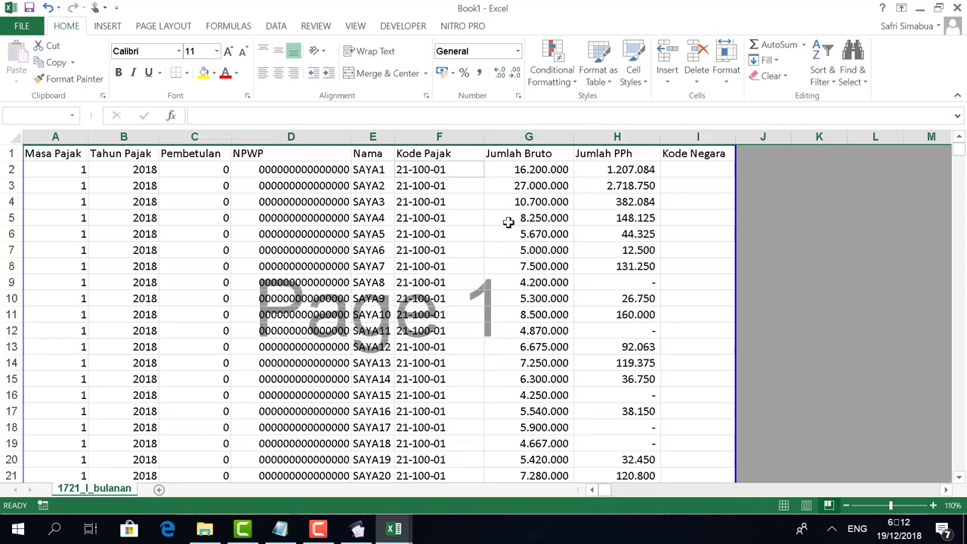
# - Apply the custom number format 00 to the Masa Pajak values in A2:A21 of 1721_Masa_Jan 2018.csv
pyautogui.click(47, 169)
pyautogui.hotkey('shift', 'Down')
pyautogui.hotkey('shift', 'Down')
pyautogui.hotkey('shift', 'Down')
pyautogui.hotkey('shift', 'Down')
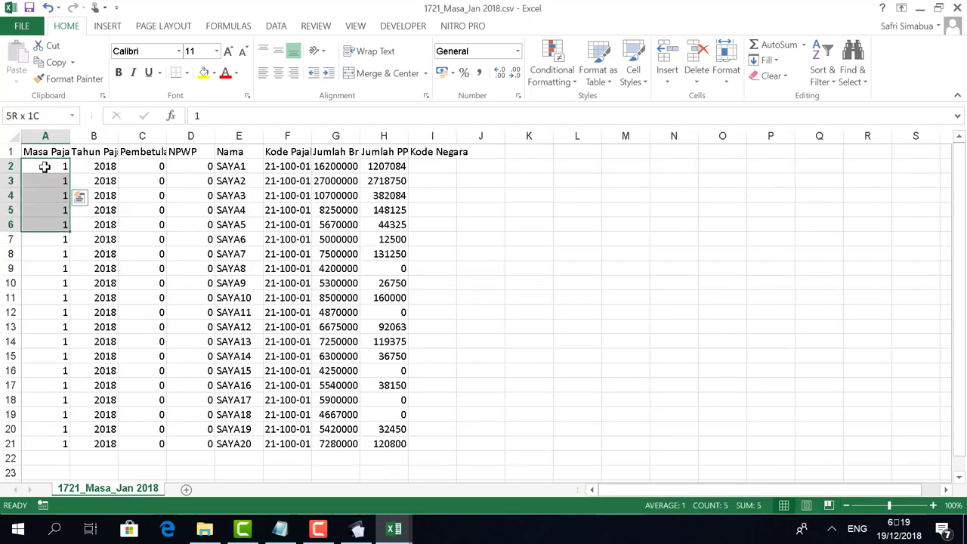
pyautogui.hotkey('shift', 'Down')
pyautogui.hotkey('shift', 'Down')
pyautogui.hotkey('shift', 'Down')
pyautogui.hotkey('shift', 'Down')
pyautogui.hotkey('shift', 'Down')
pyautogui.hotkey('shift', 'Down')
pyautogui.hotkey('shift', 'Down')
pyautogui.hotkey('shift', 'Down')
pyautogui.hotkey('shift', 'Down')
pyautogui.hotkey('shift', 'Down')
pyautogui.hotkey('shift', 'Down')
pyautogui.hotkey('shift', 'Down')
pyautogui.hotkey('shift', 'Down')
pyautogui.hotkey('shift', 'Down')
pyautogui.hotkey('shift', 'Down')
pyautogui.hotkey('shift', 'Down')
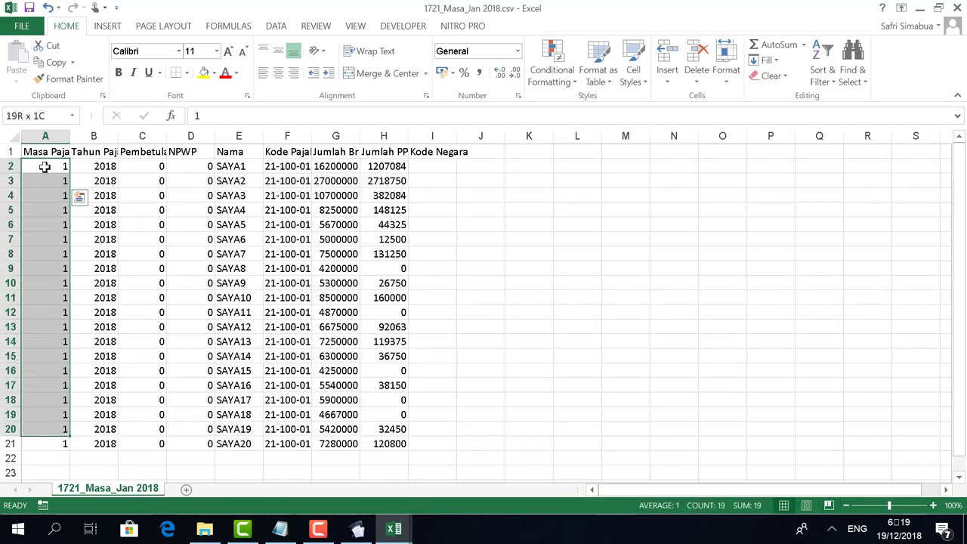
pyautogui.hotkey('shift', 'Up')
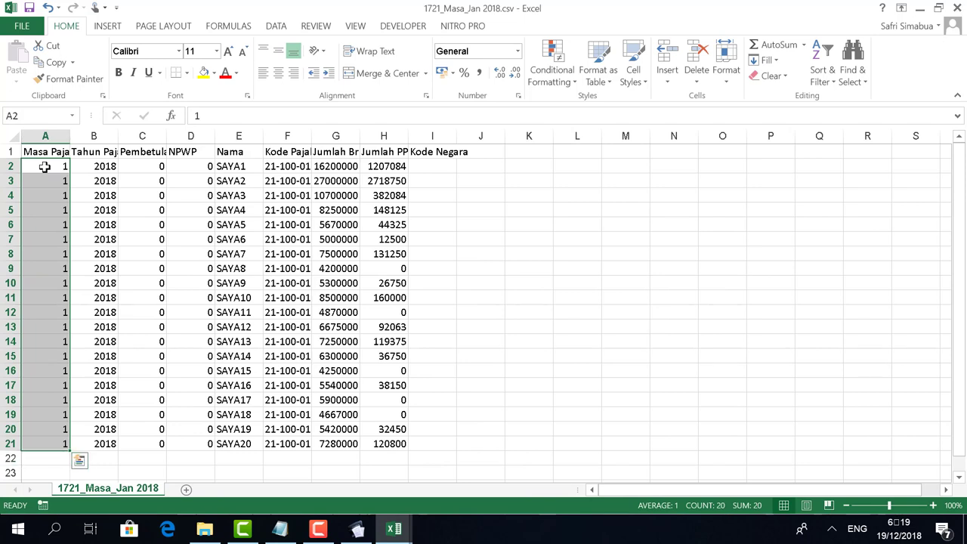
pyautogui.rightClick(45, 167)
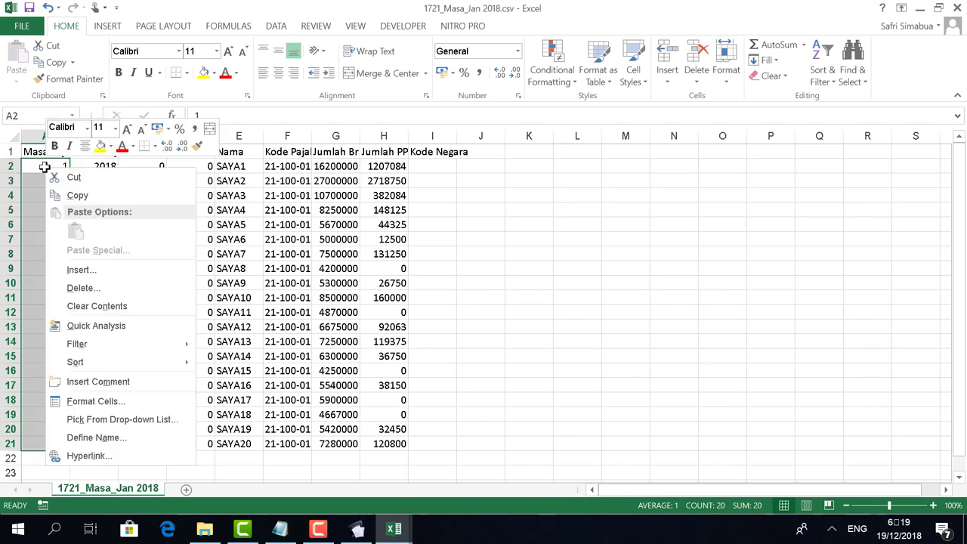
pyautogui.click(97, 403)
pyautogui.click(28, 344)
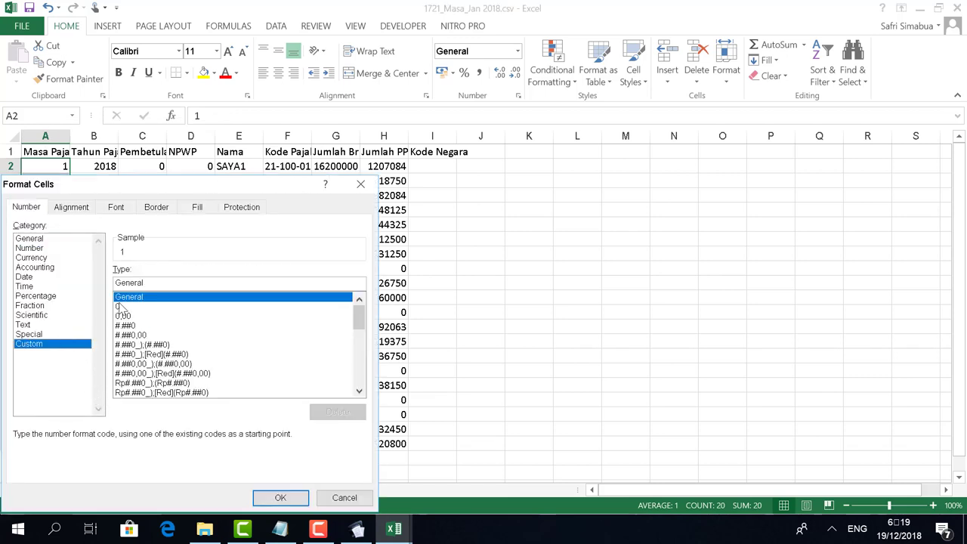
pyautogui.doubleClick(154, 283)
pyautogui.press('BackSpace')
pyautogui.write('00')
pyautogui.click(280, 497)
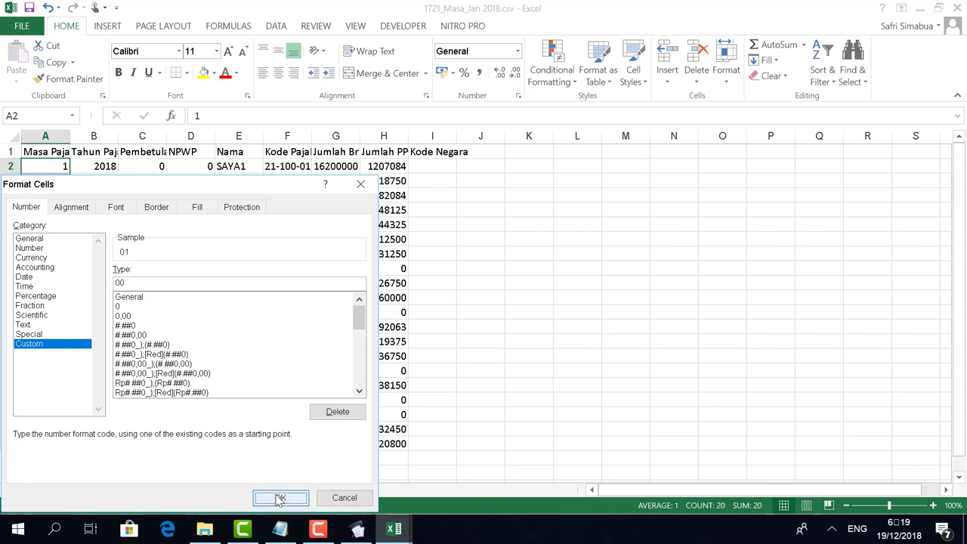
pyautogui.click(204, 164)
pyautogui.moveTo(204, 164); pyautogui.dragTo(191, 443)
pyautogui.rightClick(198, 188)
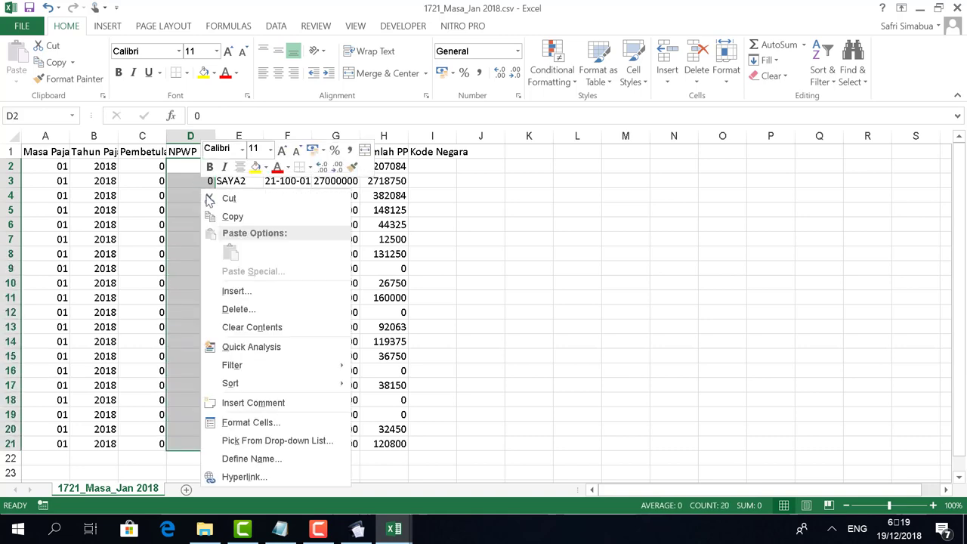
pyautogui.click(249, 423)
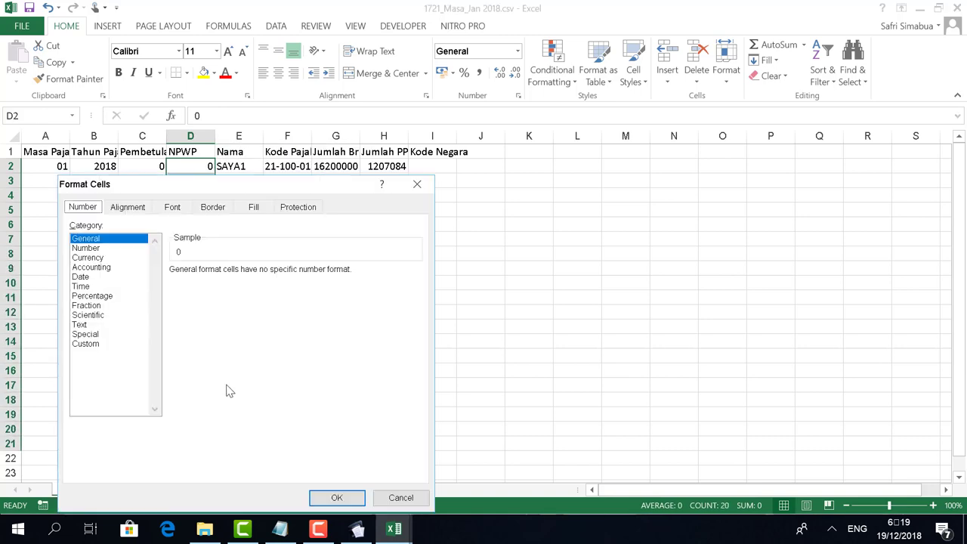
pyautogui.click(91, 344)
pyautogui.click(204, 283)
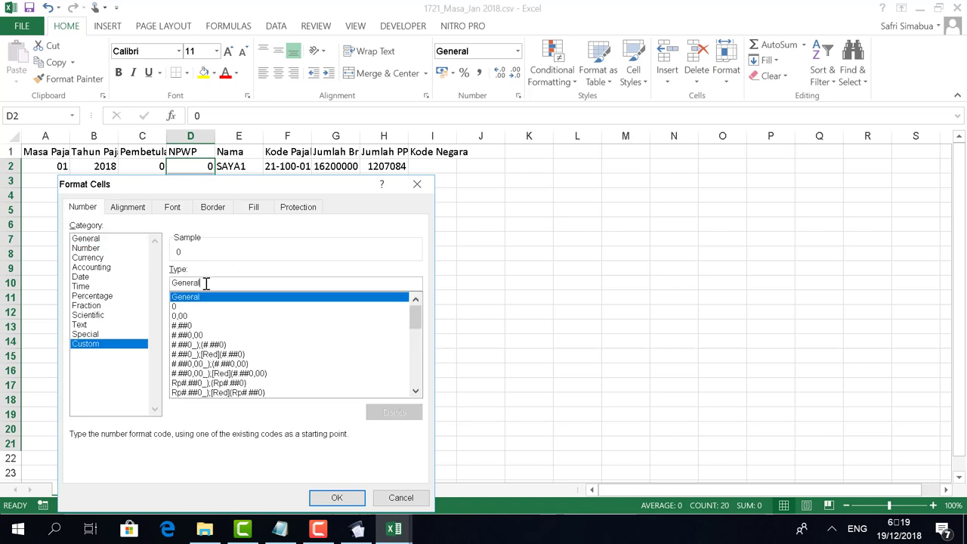
pyautogui.press('BackSpace')
pyautogui.press('BackSpace')
pyautogui.press('BackSpace')
pyautogui.press('BackSpace')
pyautogui.write('000000000000000')
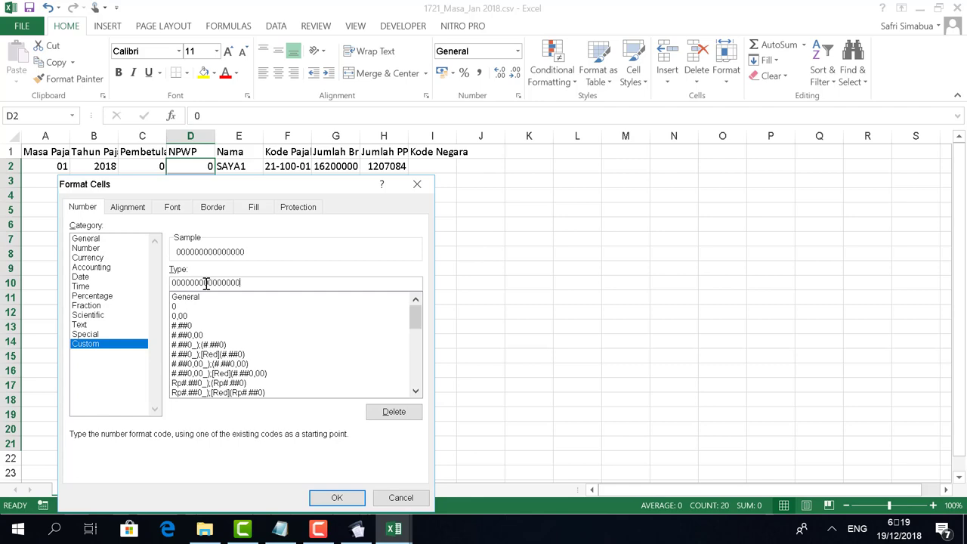
pyautogui.click(336, 497)
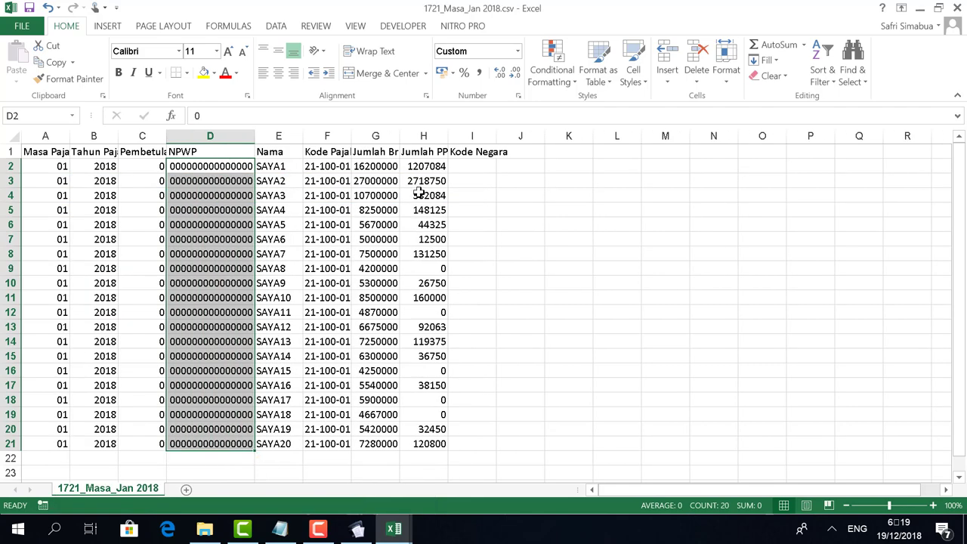
# - Apply the Number format to the Jumlah Bruto and Jumlah PPh values in G2:H21
pyautogui.click(379, 165)
pyautogui.click(432, 240)
pyautogui.click(392, 163)
pyautogui.hotkey('shift', 'Right')
pyautogui.hotkey('shift', 'Down')
pyautogui.hotkey('shift', 'Down')
pyautogui.hotkey('shift', 'Down')
pyautogui.hotkey('shift', 'Down')
pyautogui.hotkey('shift', 'Down')
pyautogui.hotkey('shift', 'Down')
pyautogui.hotkey('shift', 'Down')
pyautogui.hotkey('shift', 'Down')
pyautogui.hotkey('shift', 'Down')
pyautogui.hotkey('shift', 'Down')
pyautogui.hotkey('shift', 'Down')
pyautogui.hotkey('shift', 'Down')
pyautogui.hotkey('shift', 'Down')
pyautogui.hotkey('shift', 'Down')
pyautogui.hotkey('shift', 'Down')
pyautogui.hotkey('shift', 'Down')
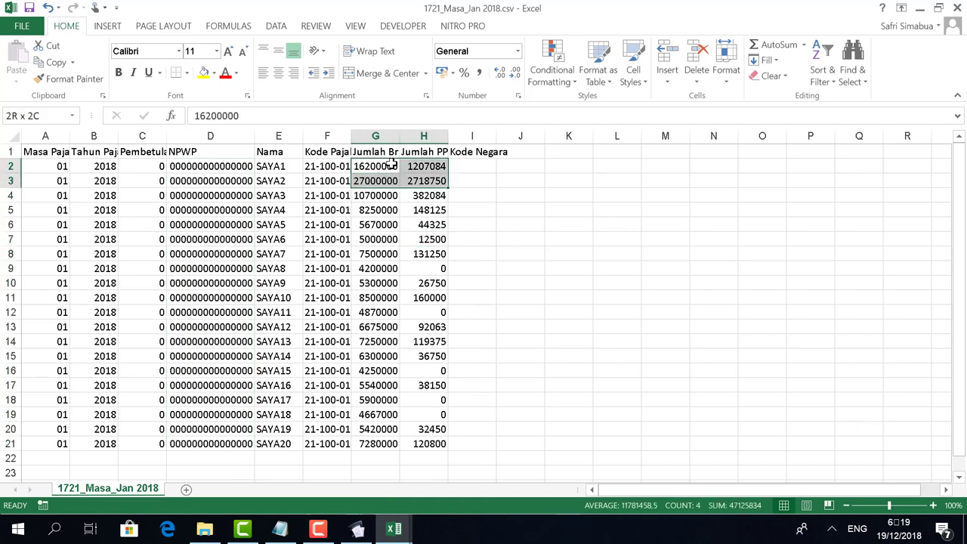
pyautogui.hotkey('shift', 'Down')
pyautogui.hotkey('shift', 'Down')
pyautogui.hotkey('shift', 'Down')
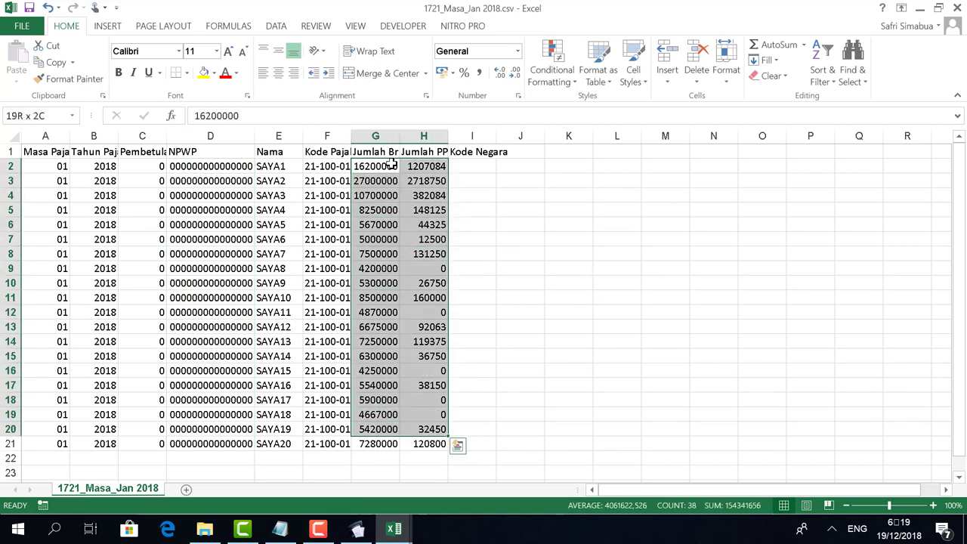
pyautogui.click(517, 51)
pyautogui.click(489, 113)
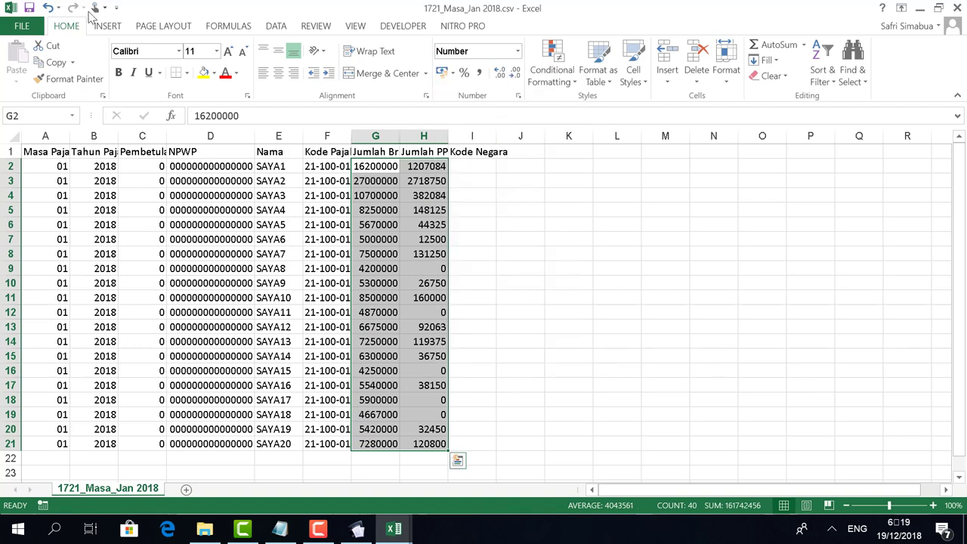
# - Save 1721_Masa_Jan 2018.csv, keeping the comma-delimited CSV format, and close it
pyautogui.click(31, 7)
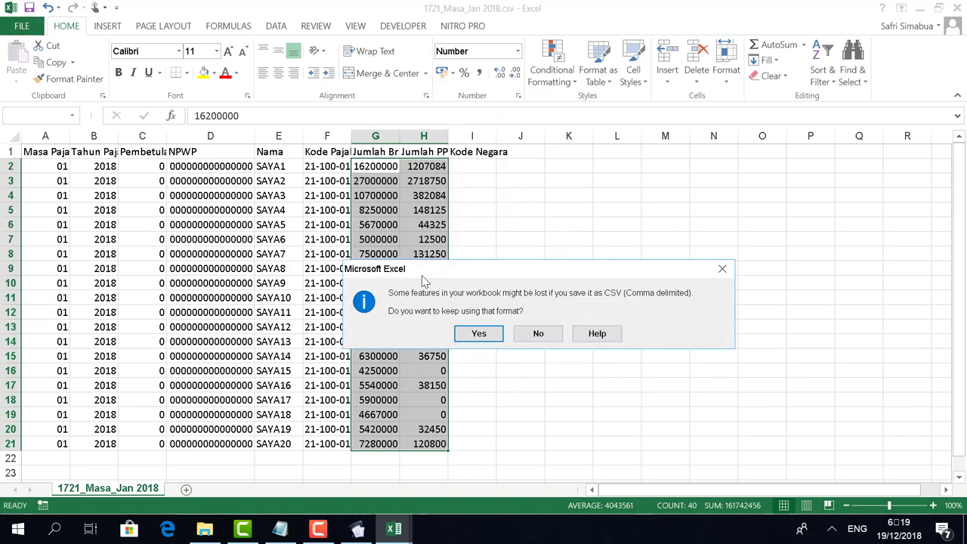
pyautogui.click(480, 333)
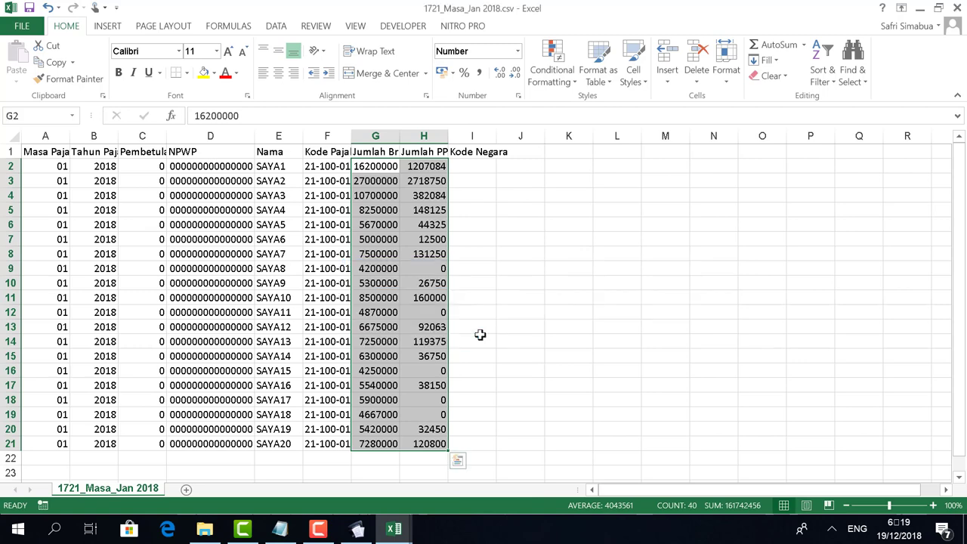
pyautogui.click(956, 8)
pyautogui.click(496, 281)
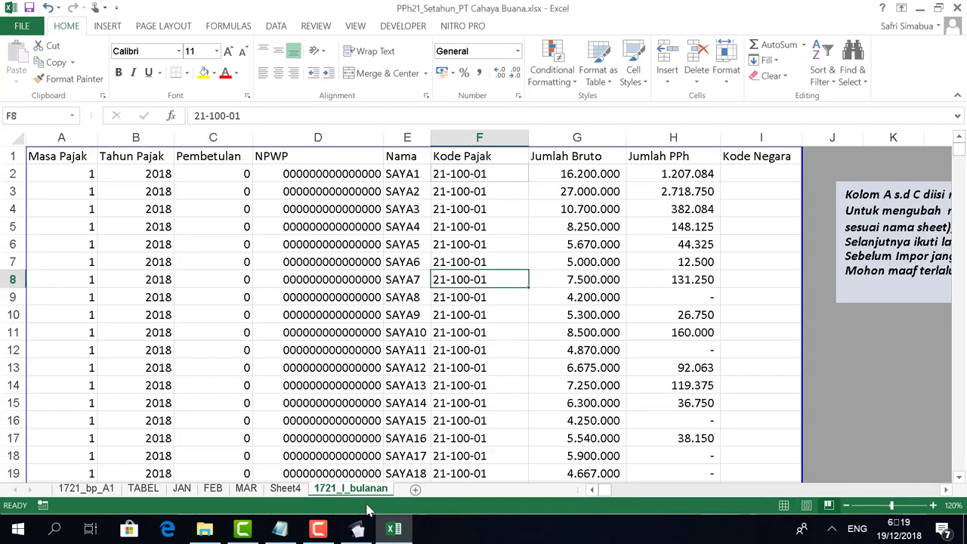
# - Switch to eSPT Masa 21 and open the Bukti Potong CSV import for monthly tax withholding (Impor Pemotongan Pajak Bulanan)
pyautogui.click(358, 529)
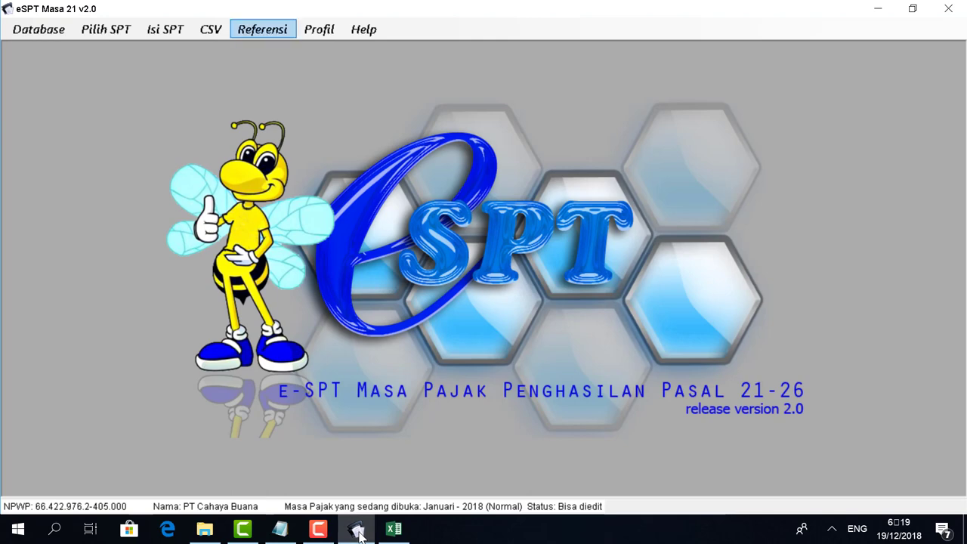
pyautogui.press('Left')
pyautogui.press('Down')
pyautogui.press('Up')
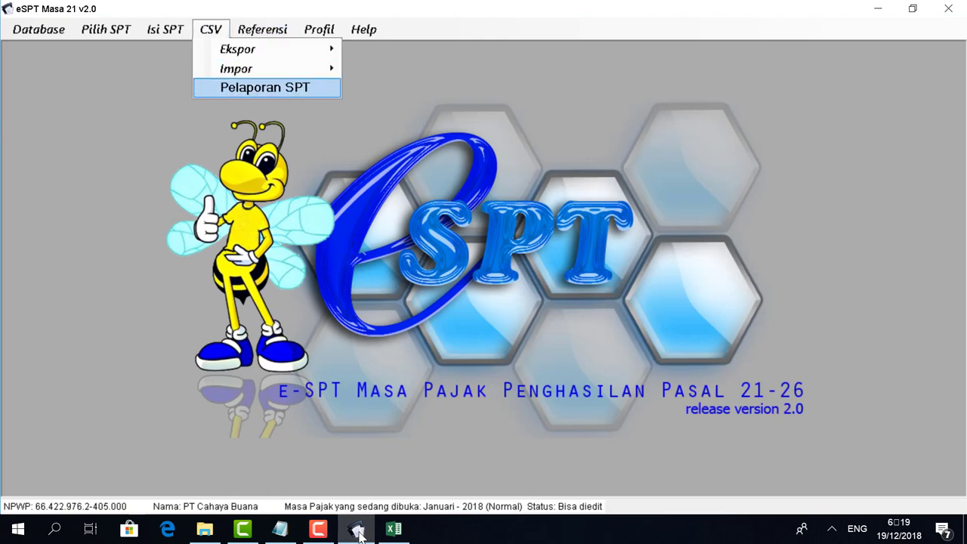
pyautogui.press('Up')
pyautogui.press('Right')
pyautogui.press('Down')
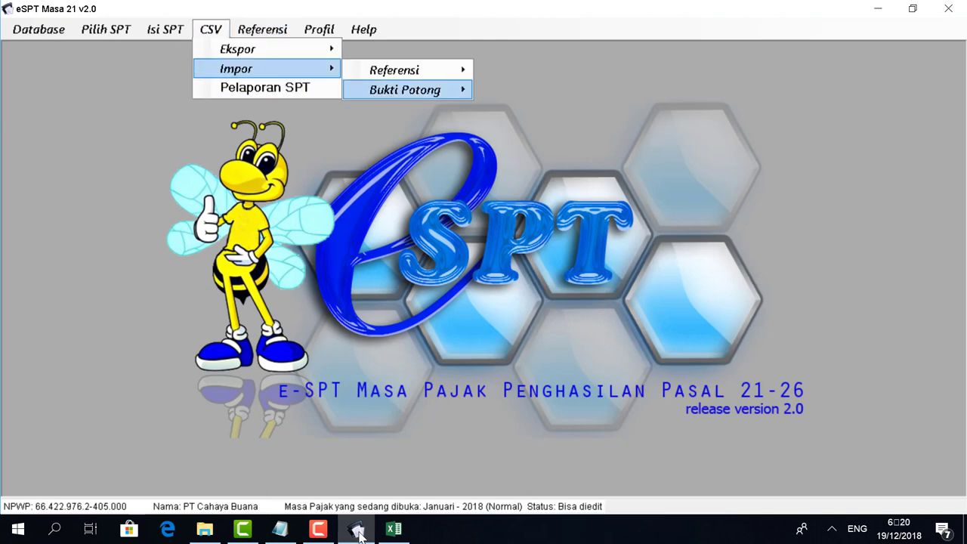
pyautogui.press('Right')
pyautogui.press('Down')
pyautogui.press('Down')
pyautogui.press('Down')
pyautogui.press('Down')
pyautogui.press('Return')
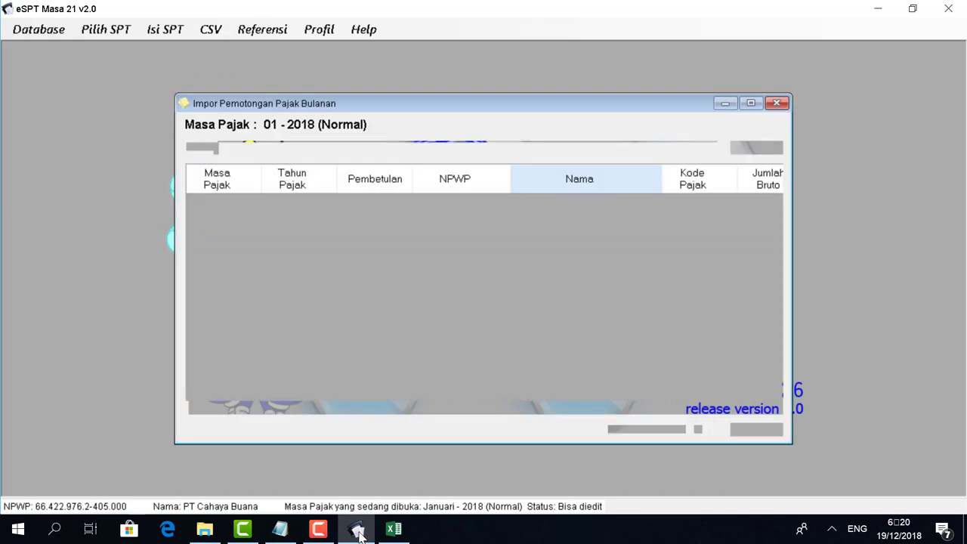
# - Load 1721_Masa_Jan 2018.csv from the Documents folder as the file for the monthly withholding import
pyautogui.press('Tab')
pyautogui.press('Return')
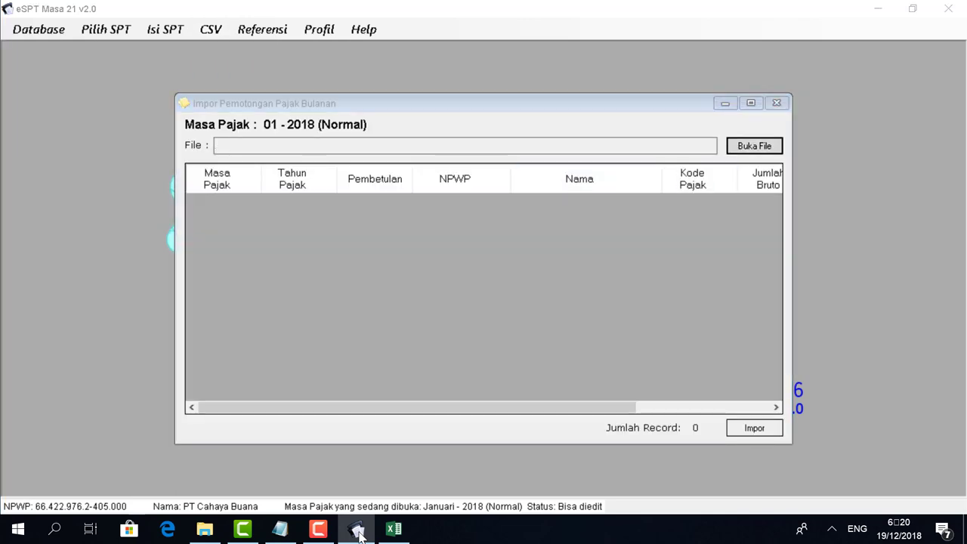
pyautogui.click(210, 122)
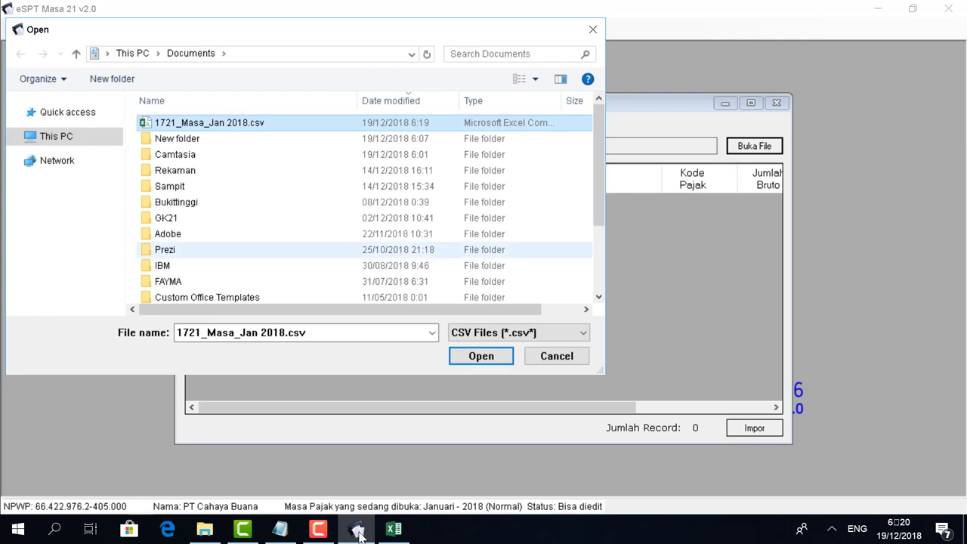
pyautogui.press('Return')
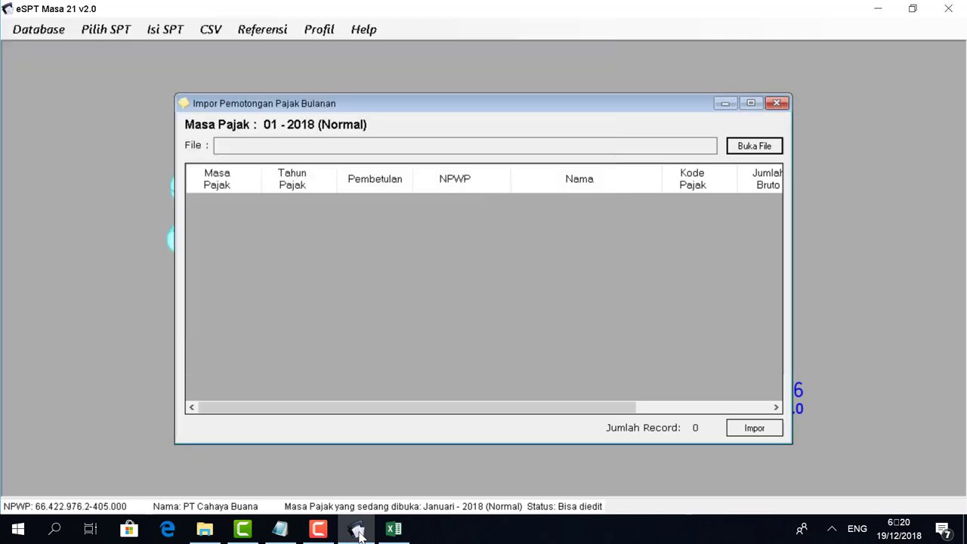
# - Import the records of the loaded CSV file into the 01 - 2018 (Normal) tax period
pyautogui.press('Tab')
pyautogui.press('Return')
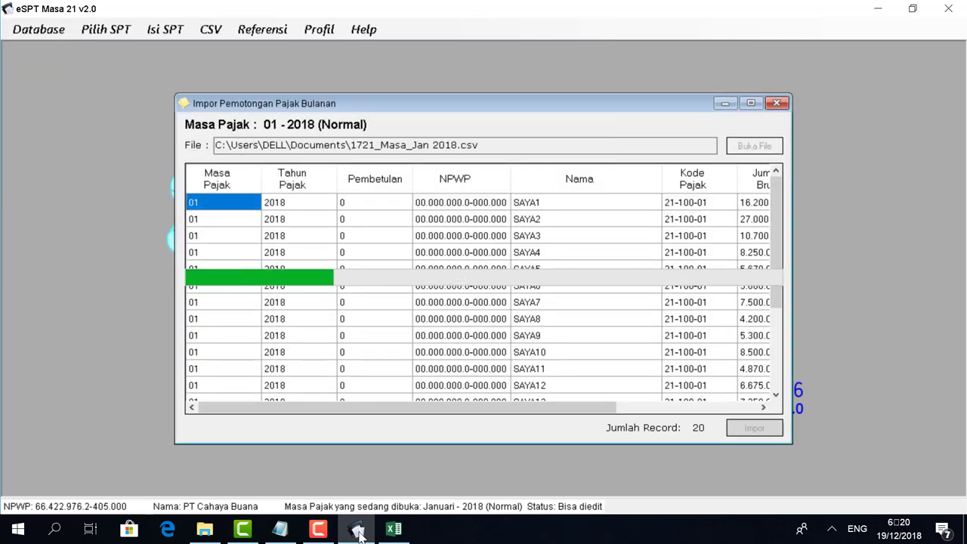
pyautogui.press('Return')
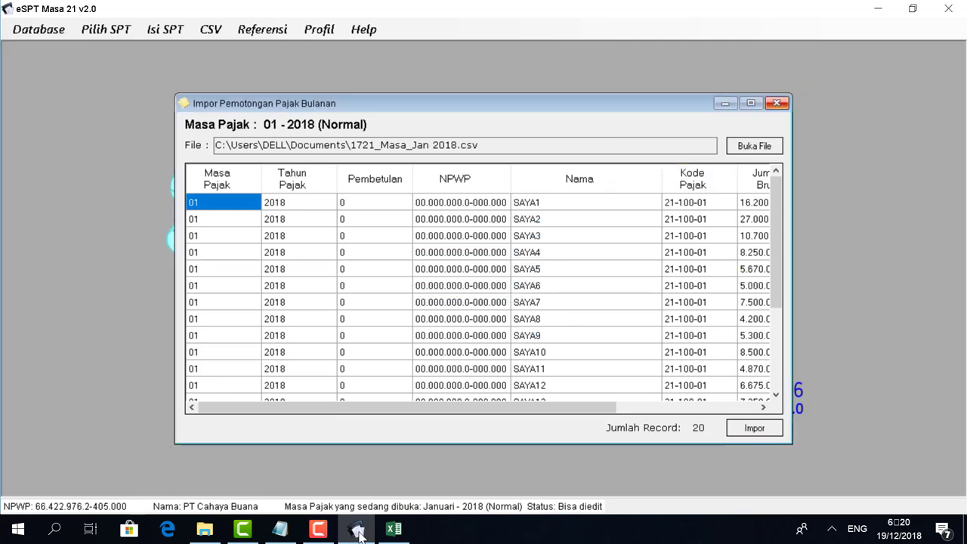
# - Close the import window and open the monthly tax withholding list (Daftar Pemotongan Pajak Bulanan) to check the imported records
pyautogui.press('Escape')
pyautogui.hotkey('alt', 'i')
pyautogui.press('Down')
pyautogui.press('Right')
pyautogui.press('Return')
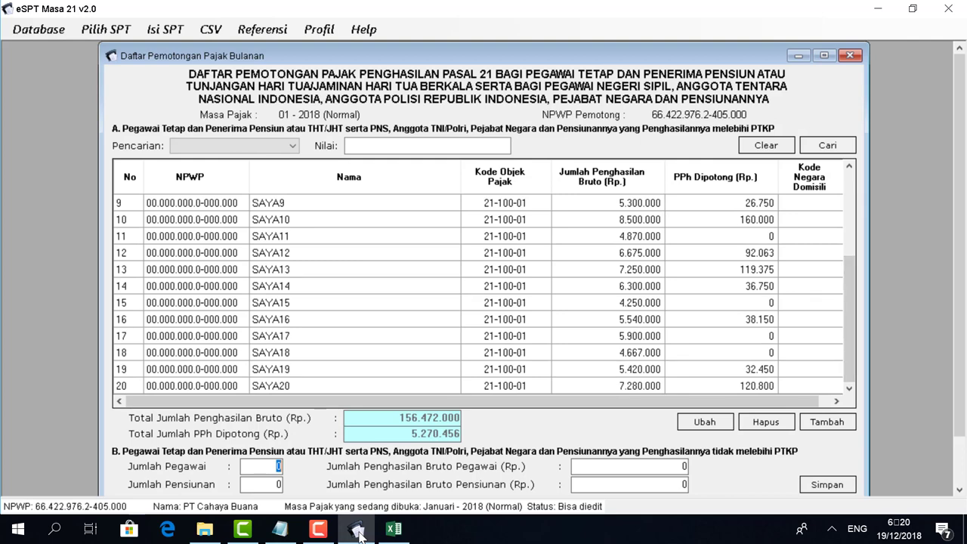
# - Open the main return SPT Induk (1721) and go to its section E. Pernyataan dan Ttd Pemotong
pyautogui.press('Escape')
pyautogui.hotkey('alt', 'i')
pyautogui.press('Down')
pyautogui.press('Down')
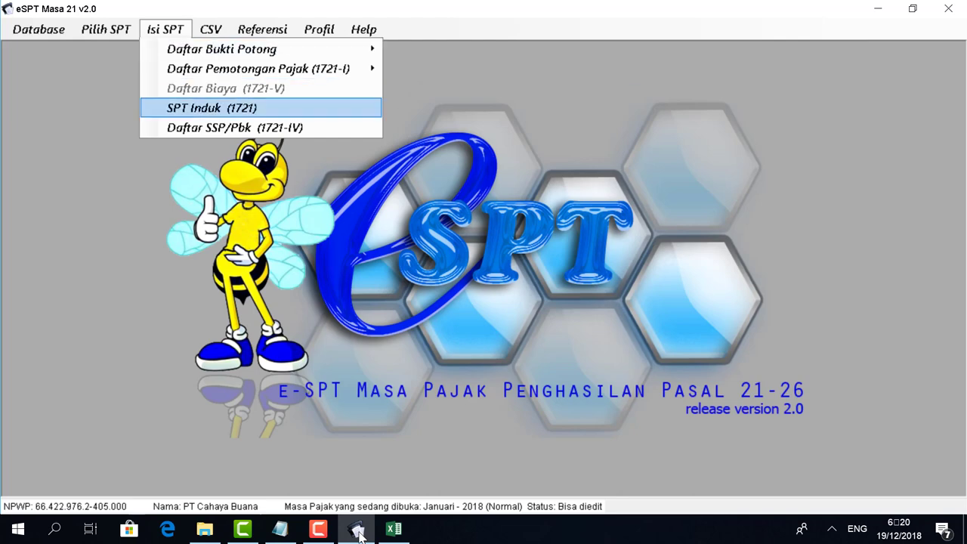
pyautogui.press('Return')
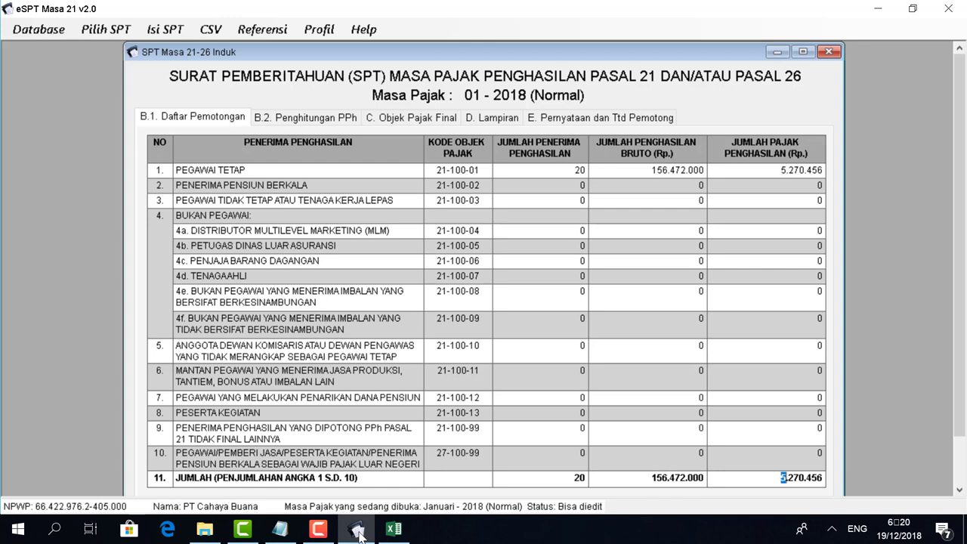
pyautogui.hotkey('ctrl', 'Tab')
pyautogui.hotkey('ctrl', 'Tab')
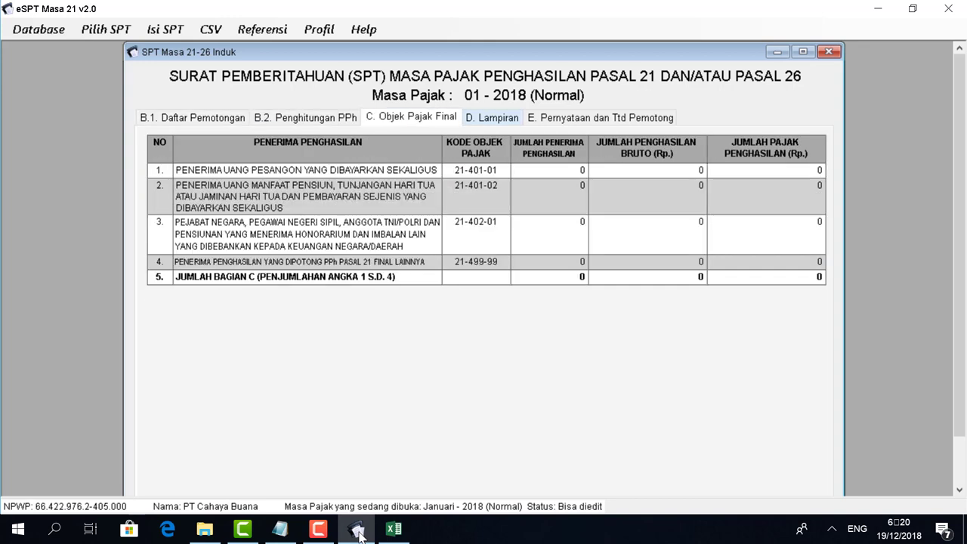
pyautogui.hotkey('ctrl', 'Tab')
pyautogui.hotkey('ctrl', 'Tab')
# - Set the signing date (TANGGAL) in the withholder's declaration to 01-02-2018
pyautogui.hotkey('shift', 'Tab')
pyautogui.hotkey('alt', 'Down')
pyautogui.hotkey('ctrl', 'Up')
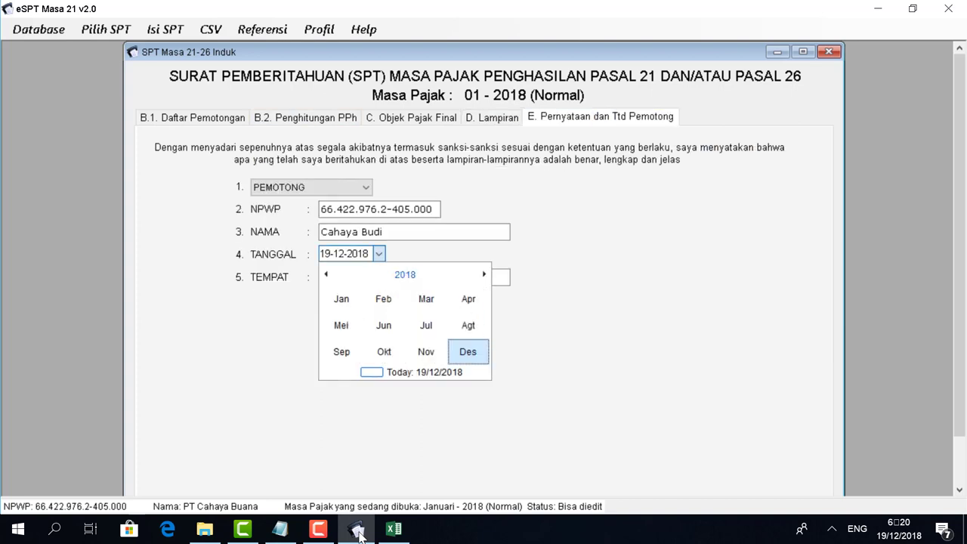
pyautogui.press('Home')
pyautogui.press('Return')
pyautogui.press('Left')
pyautogui.press('Left')
pyautogui.press('Right')
pyautogui.press('Up')
pyautogui.press('Up')
pyautogui.press('Left')
pyautogui.press('Left')
pyautogui.press('Left')
pyautogui.press('Return')
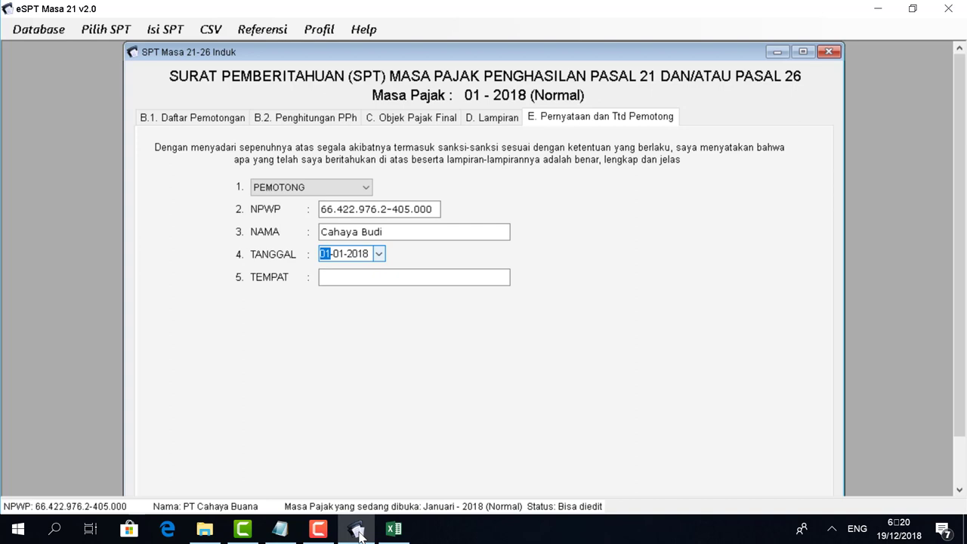
pyautogui.hotkey('alt', 'Down')
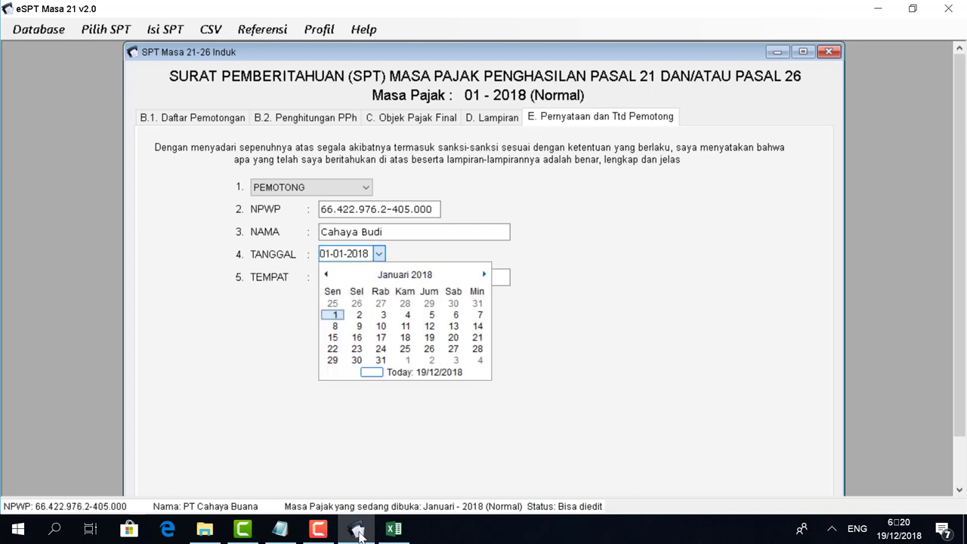
pyautogui.press('pagedown')
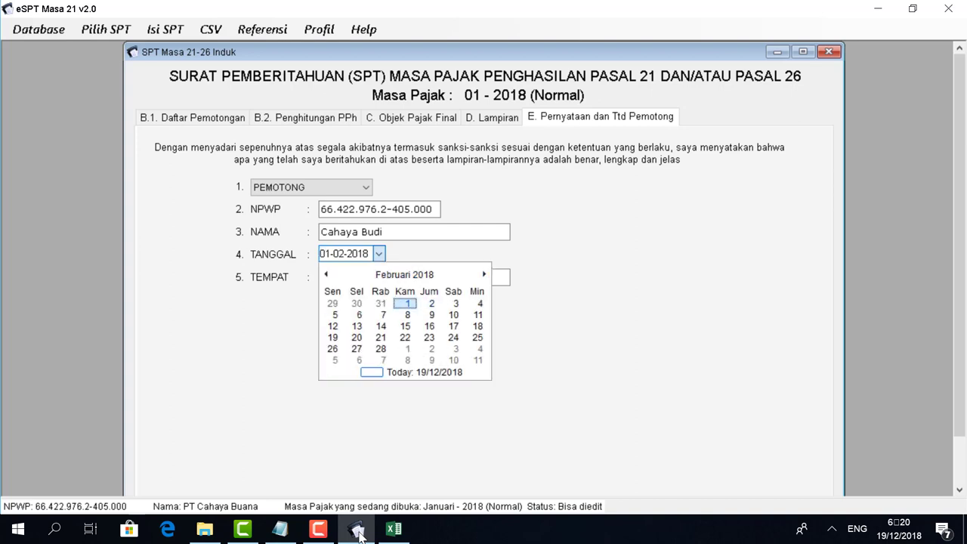
pyautogui.press('Return')
# - Enter JAKARTA as the place of signing (TEMPAT) and save the declaration
pyautogui.press('Tab')
pyautogui.write('JAKARTA')
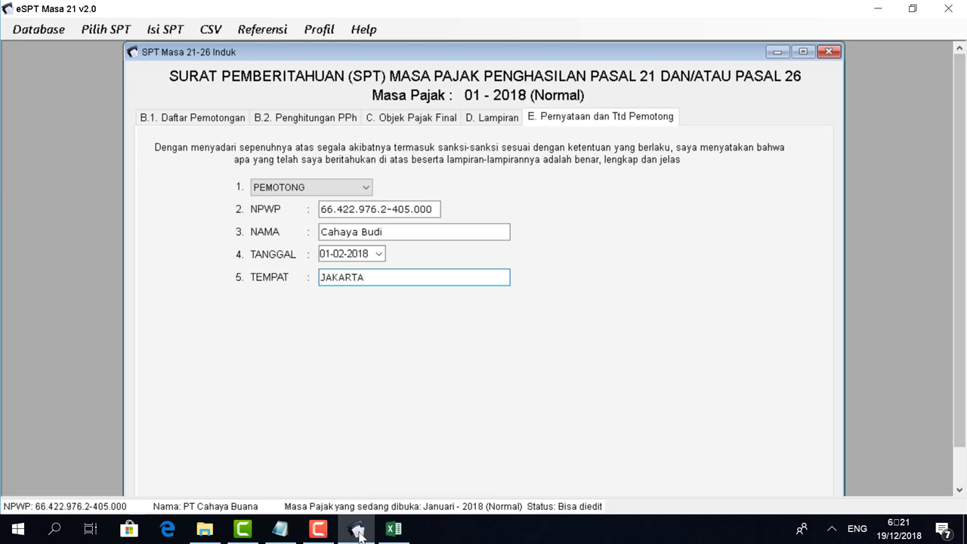
pyautogui.press('Return')
pyautogui.press('Return')
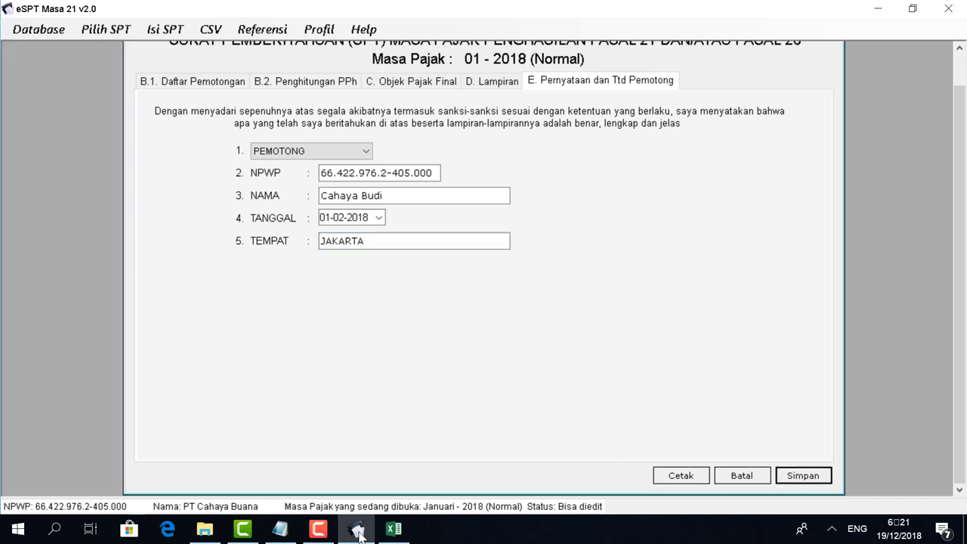
# - Print the SPT Induk 1721 to a report preview and start its export with PDF as the file type
pyautogui.press('Tab')
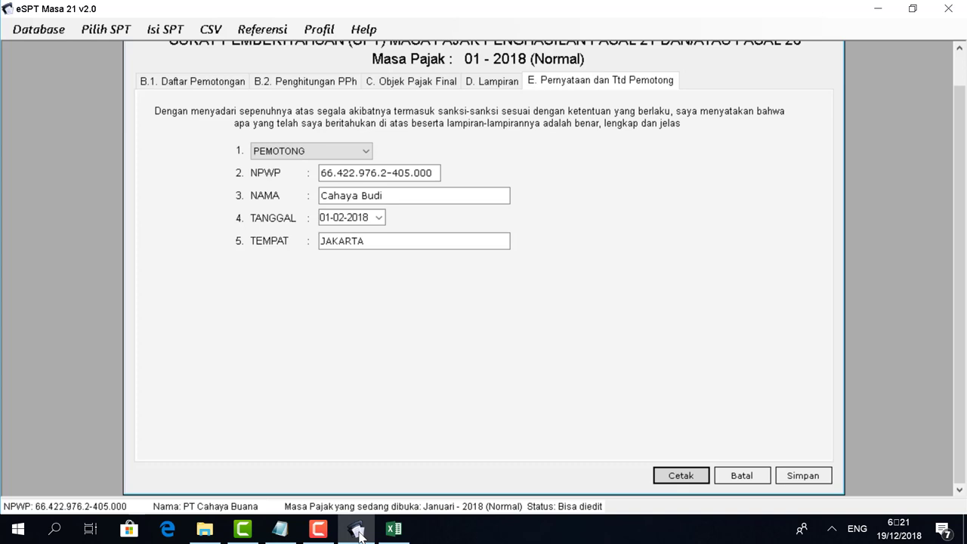
pyautogui.press('Return')
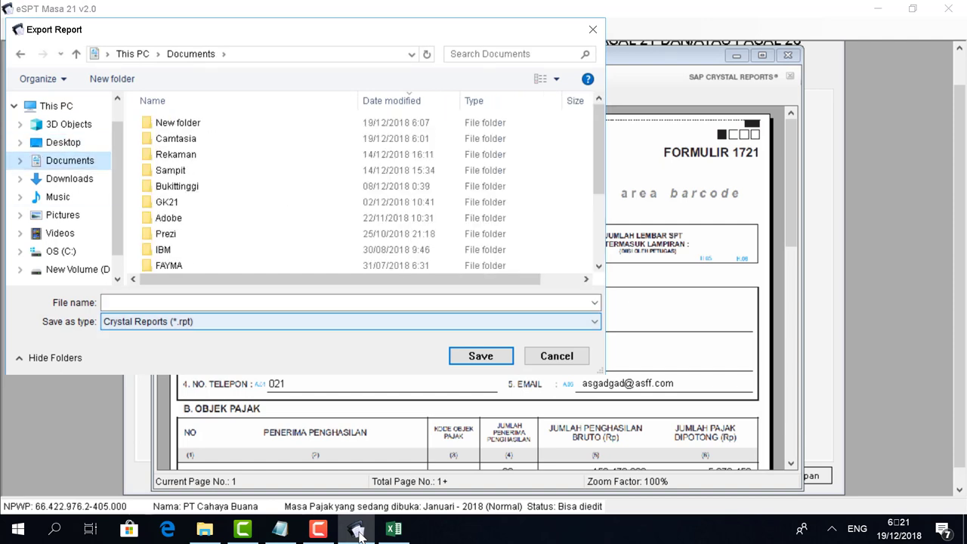
pyautogui.hotkey('alt', 'Down')
pyautogui.press('Down')
pyautogui.press('Return')
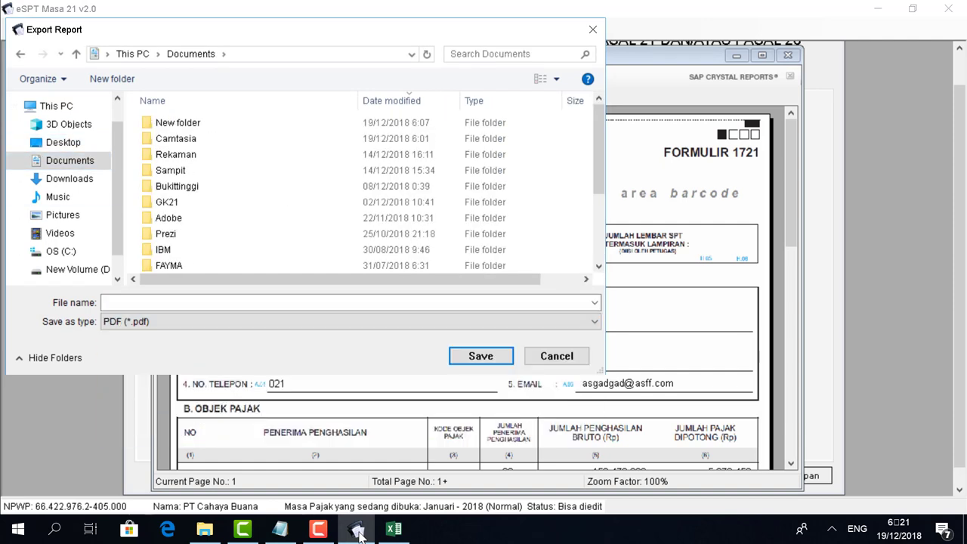
# - Export the report to the Documents folder under the file name 1721_jan_2018
pyautogui.hotkey('shift', 'Tab')
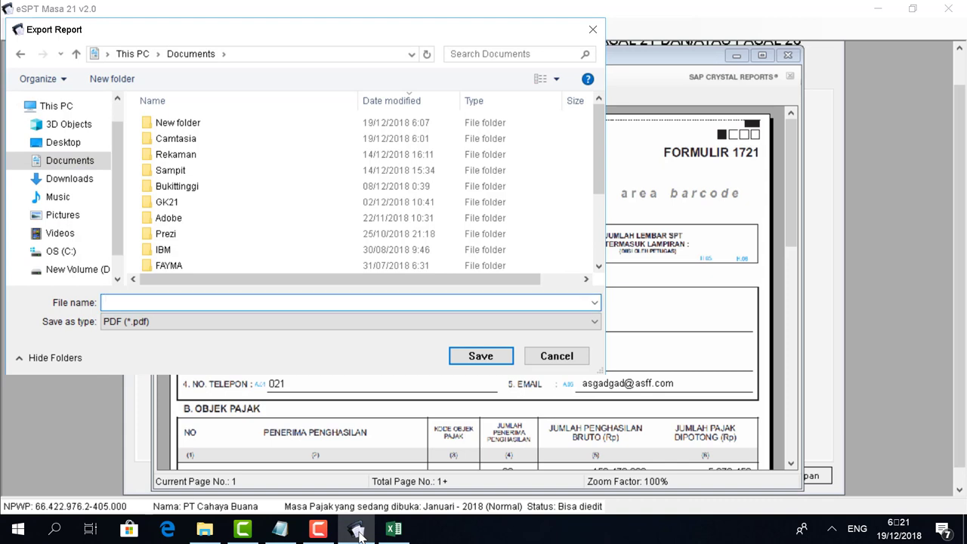
pyautogui.write('1721')
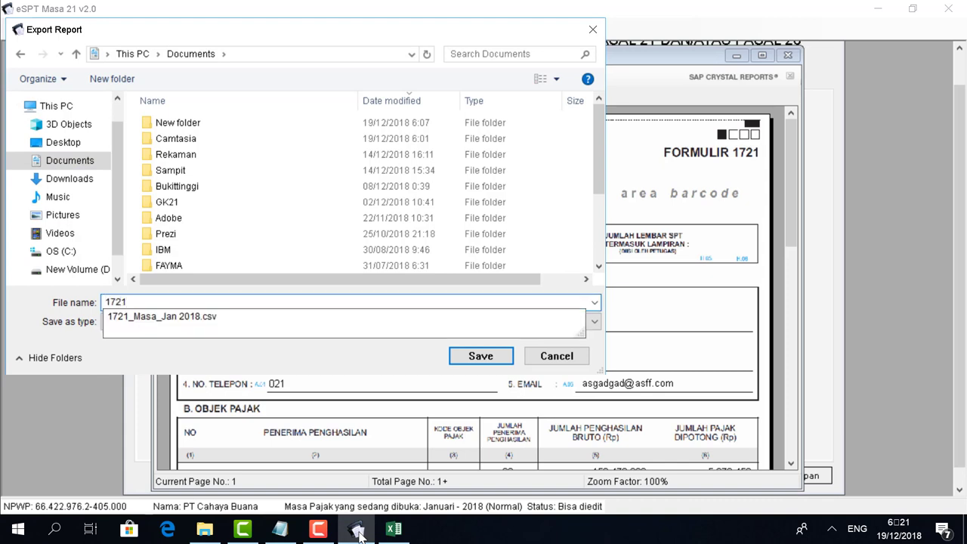
pyautogui.write('_m')
pyautogui.press('BackSpace')
pyautogui.write('JA')
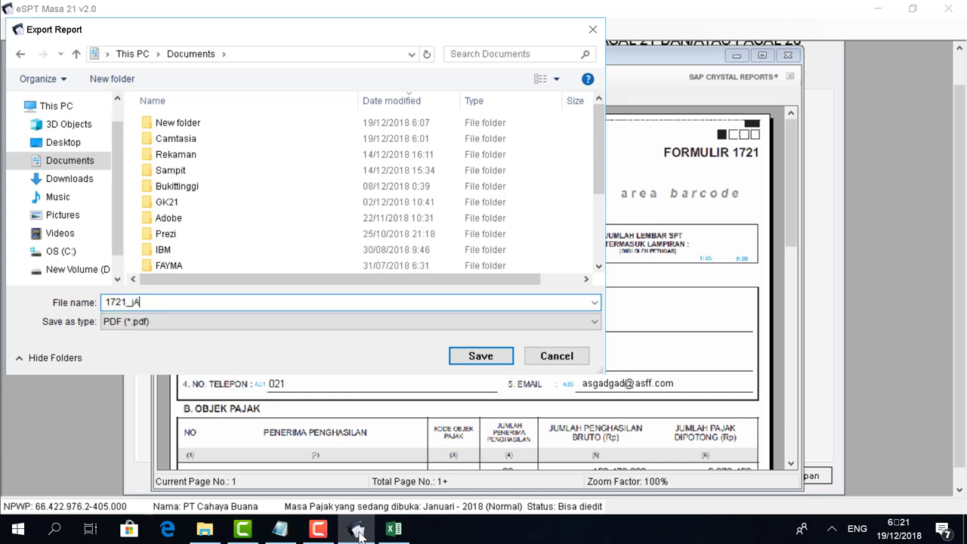
pyautogui.press('BackSpace')
pyautogui.write('an')
pyautogui.press('BackSpace')
pyautogui.write('_2018')
pyautogui.press('Return')
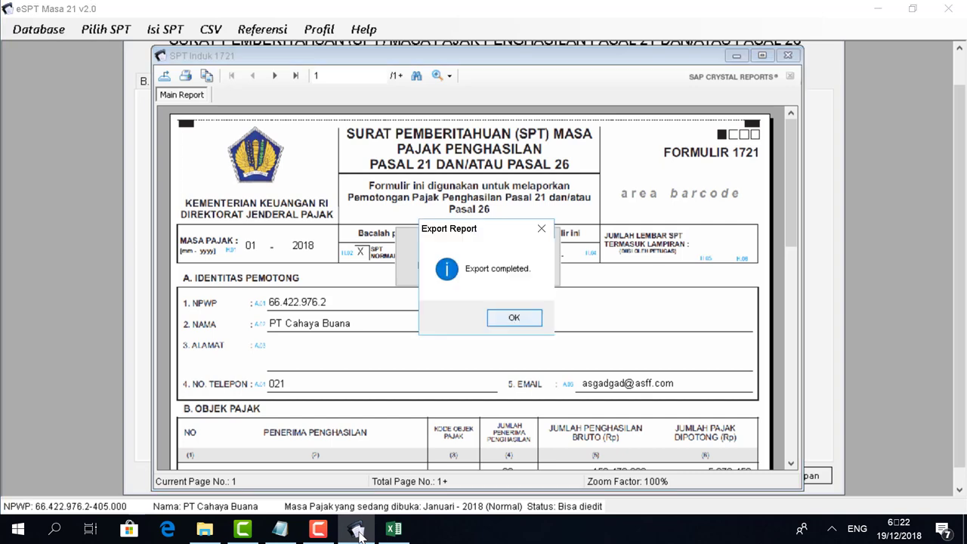
pyautogui.press('Return')
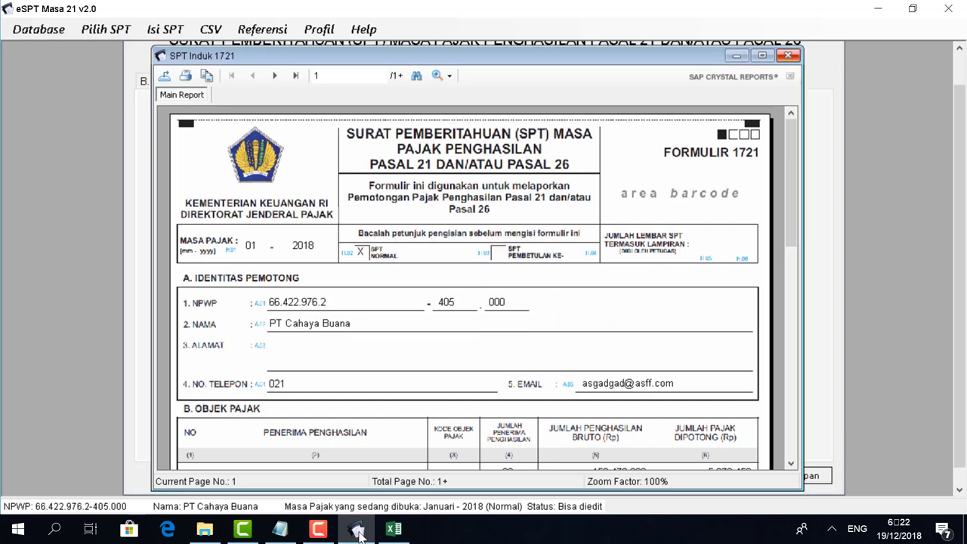
# - Close the report preview and save the SPT Induk form again
pyautogui.hotkey('alt', 'F4')
pyautogui.press('Tab')
pyautogui.press('Tab')
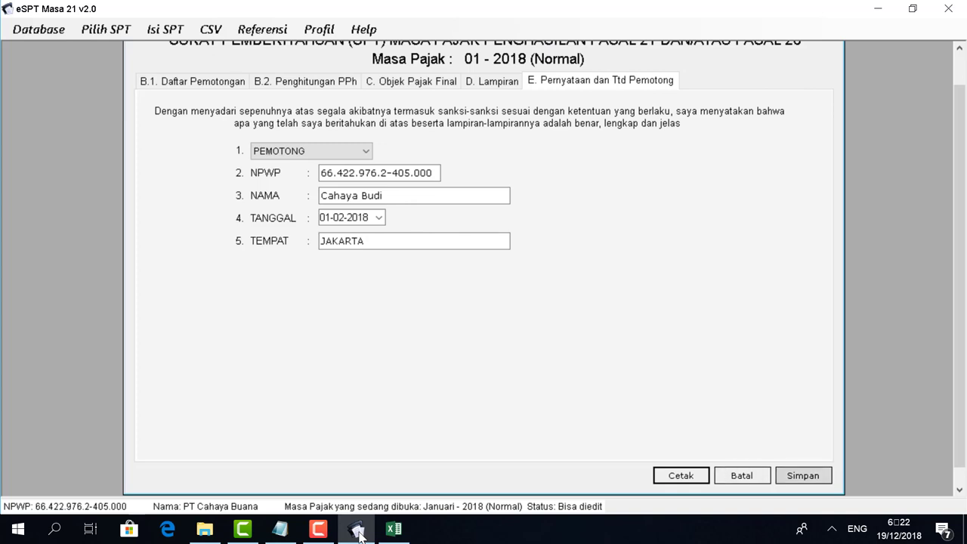
pyautogui.press('Return')
pyautogui.press('Return')
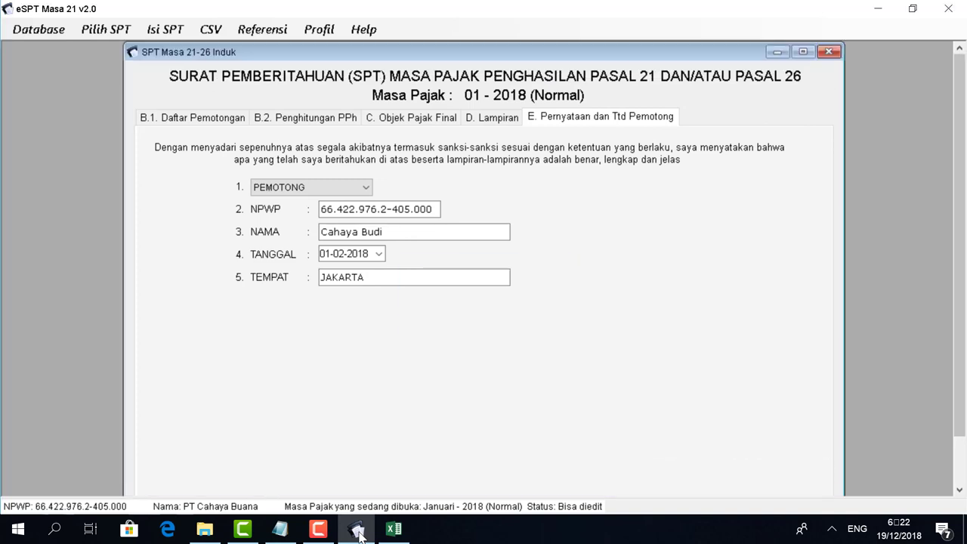
# - Close the main form and start a new entry in the tax payment list Daftar SSP/Pbk (1721-IV)
pyautogui.hotkey('ctrl', 'F4')
pyautogui.hotkey('alt', 'i')
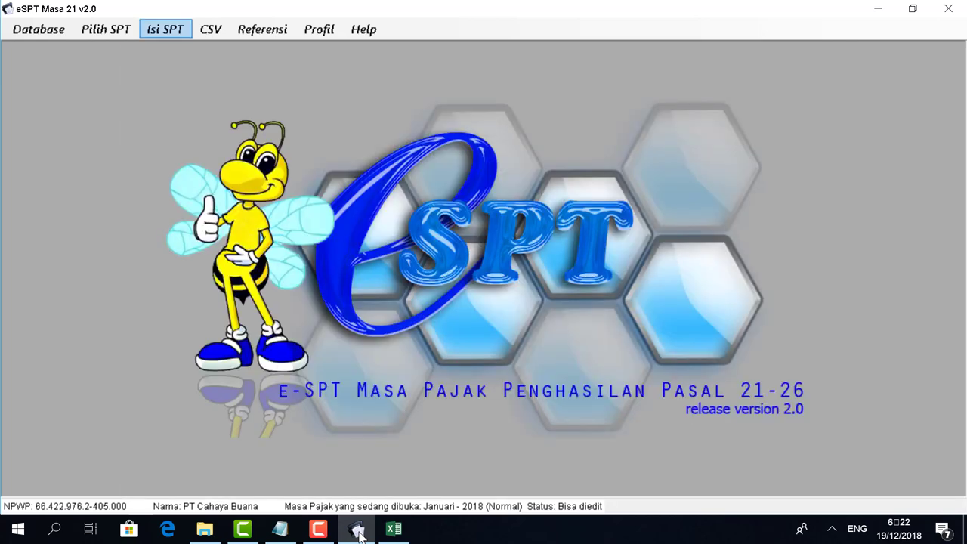
pyautogui.press('Down')
pyautogui.press('Down')
pyautogui.press('Down')
pyautogui.press('Down')
pyautogui.press('Down')
pyautogui.press('Return')
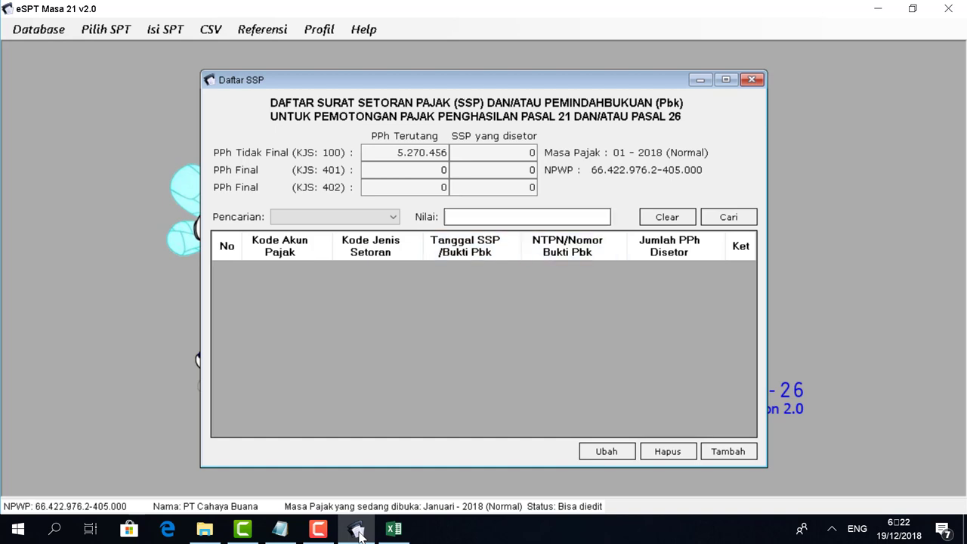
pyautogui.press('Tab')
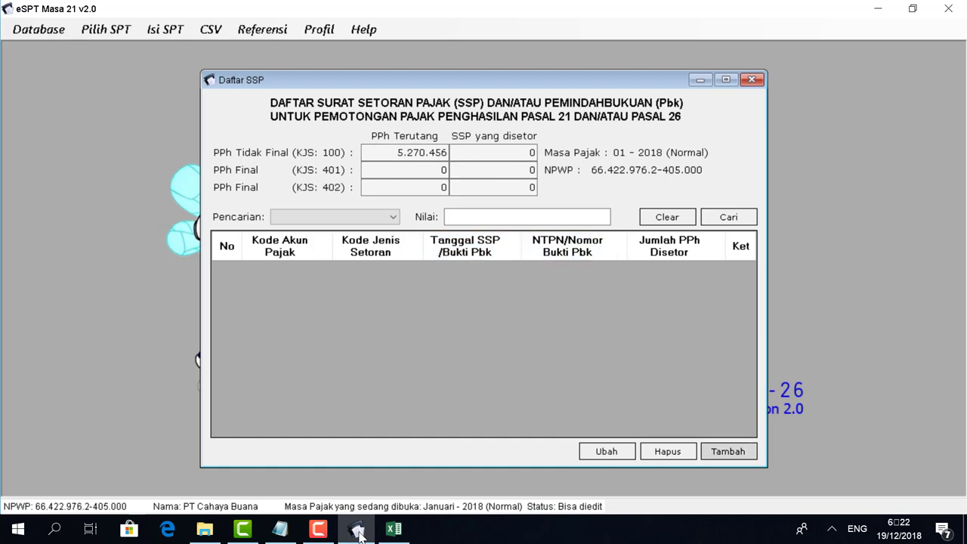
pyautogui.press('Return')
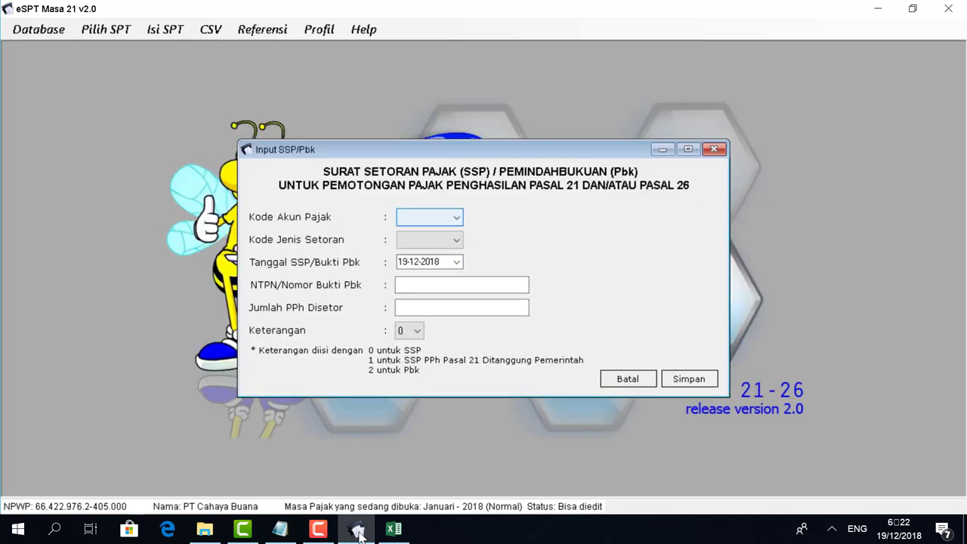
# - Set the payment entry's Kode Akun Pajak to 411121 and its Kode Jenis Setoran to 100
pyautogui.hotkey('alt', 'Down')
pyautogui.press('Return')
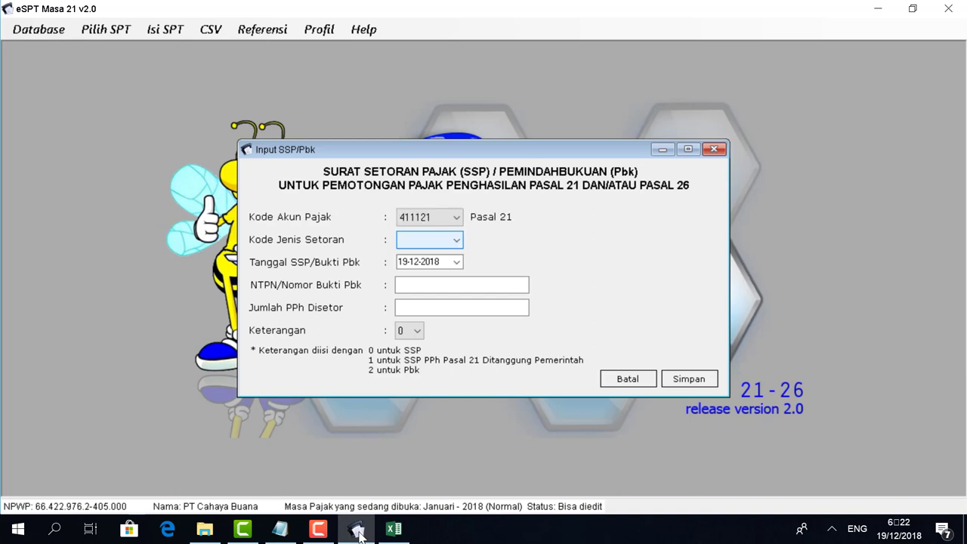
pyautogui.hotkey('alt', 'Down')
pyautogui.press('Return')
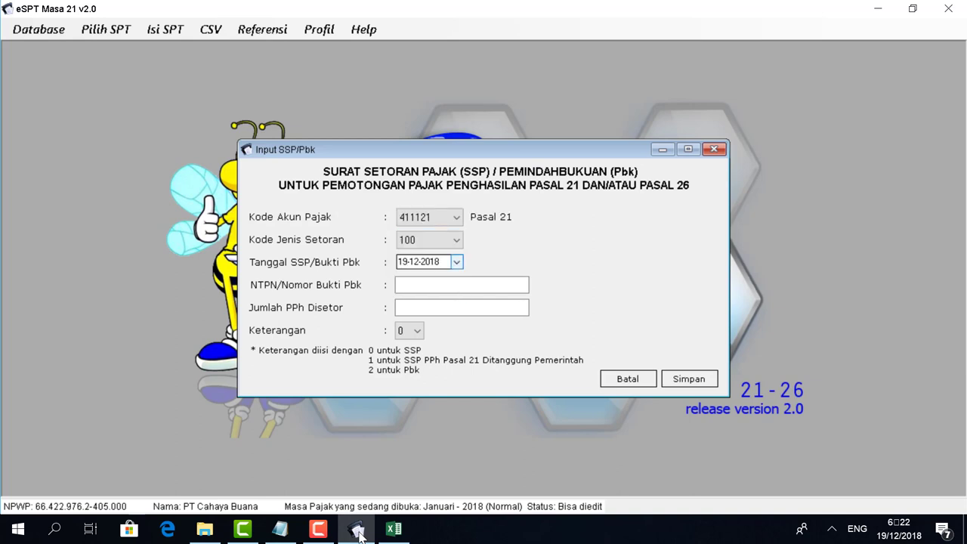
# - Set the payment slip date (Tanggal SSP/Bukti Pbk) to 01-02-2018
pyautogui.hotkey('alt', 'Down')
pyautogui.hotkey('ctrl', 'Up')
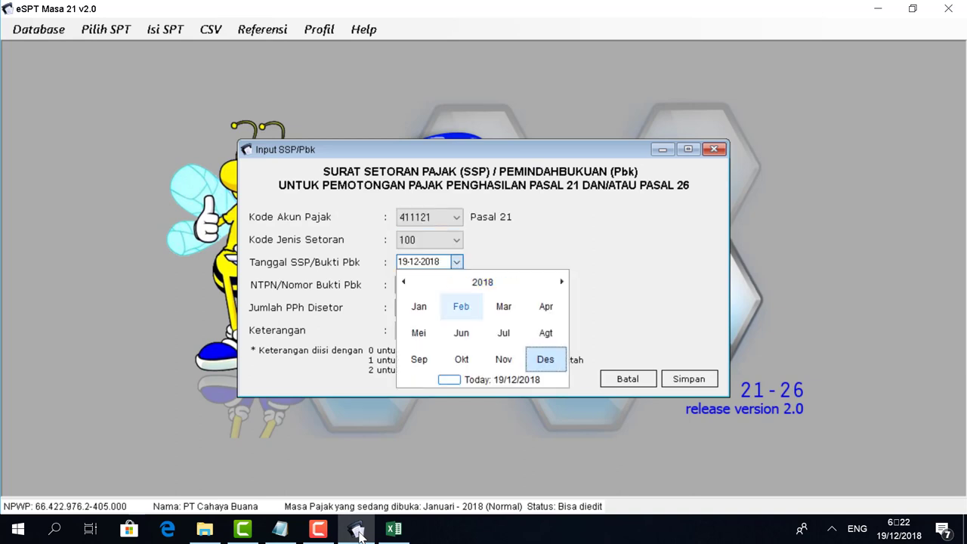
pyautogui.press('Return')
pyautogui.press('Up')
pyautogui.press('Up')
pyautogui.press('Up')
pyautogui.press('Right')
pyautogui.press('Right')
pyautogui.press('Right')
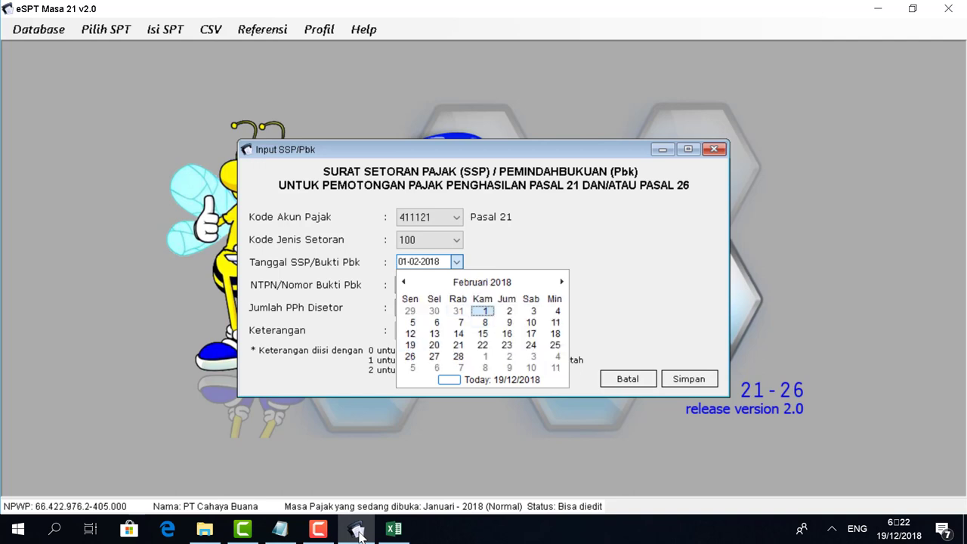
pyautogui.press('Return')
# - Fill in the 16-digit NTPN, enter 5.270.456 as Jumlah PPh Disetor and save the payment entry
pyautogui.press('Tab')
pyautogui.write('ASDF')
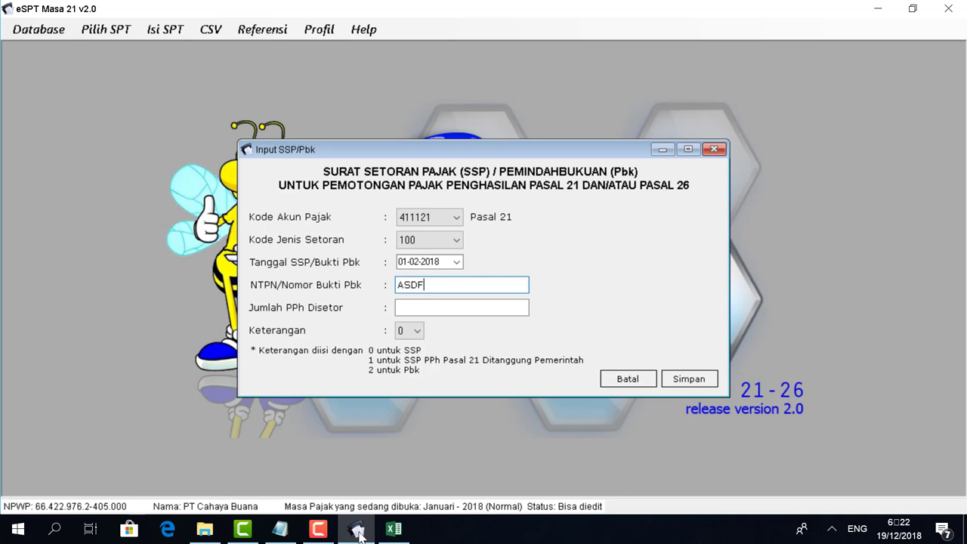
pyautogui.write('GHMN')
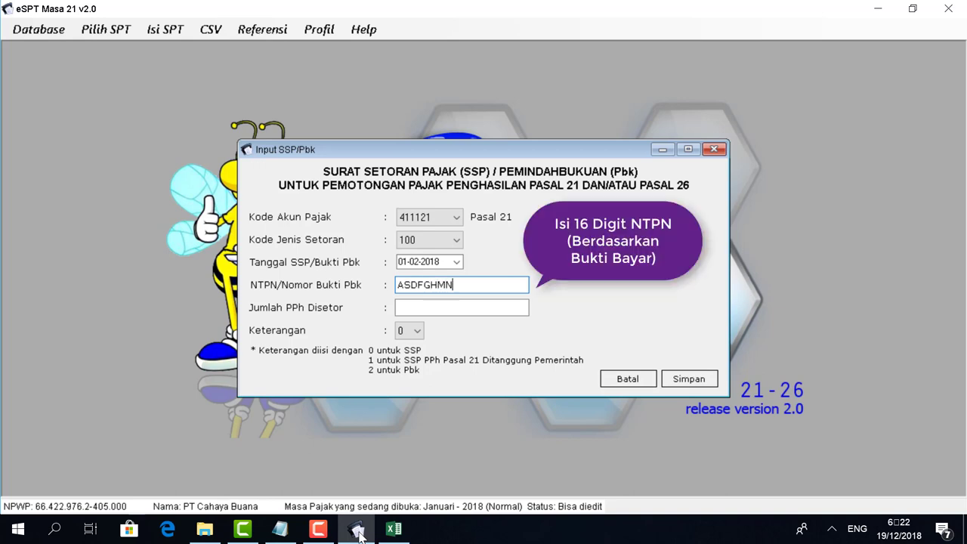
pyautogui.write('123XSCDF')
pyautogui.press('Tab')
pyautogui.write('5.270.456')
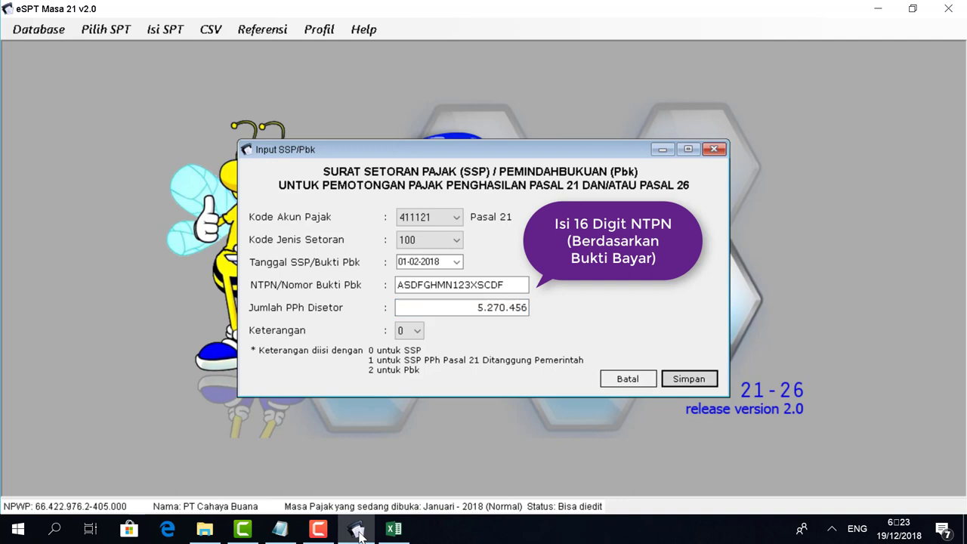
pyautogui.press('Return')
pyautogui.press('Tab')
pyautogui.press('Return')
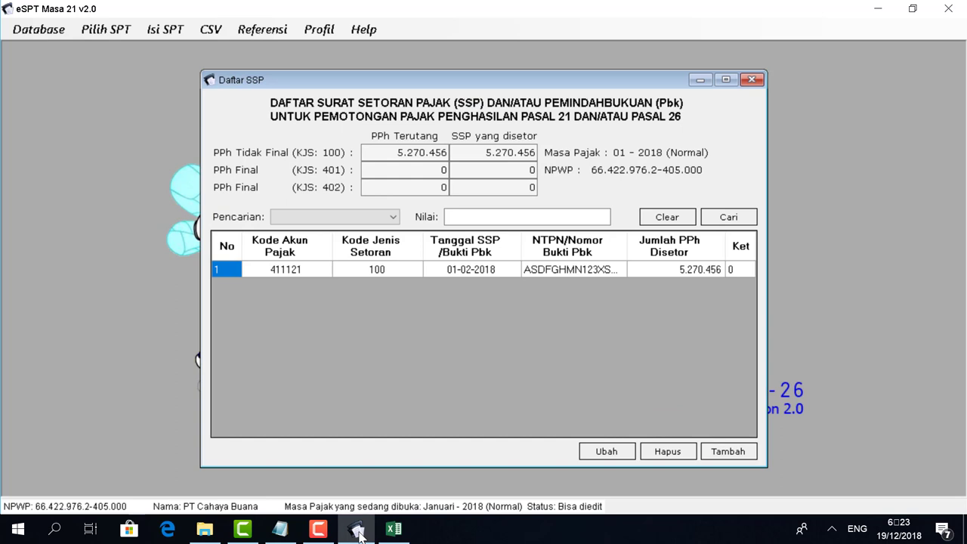
# - Close the payment list and open the CSV creation for SPT reporting (Pembuatan CSV untuk Pelaporan SPT)
pyautogui.press('Escape')
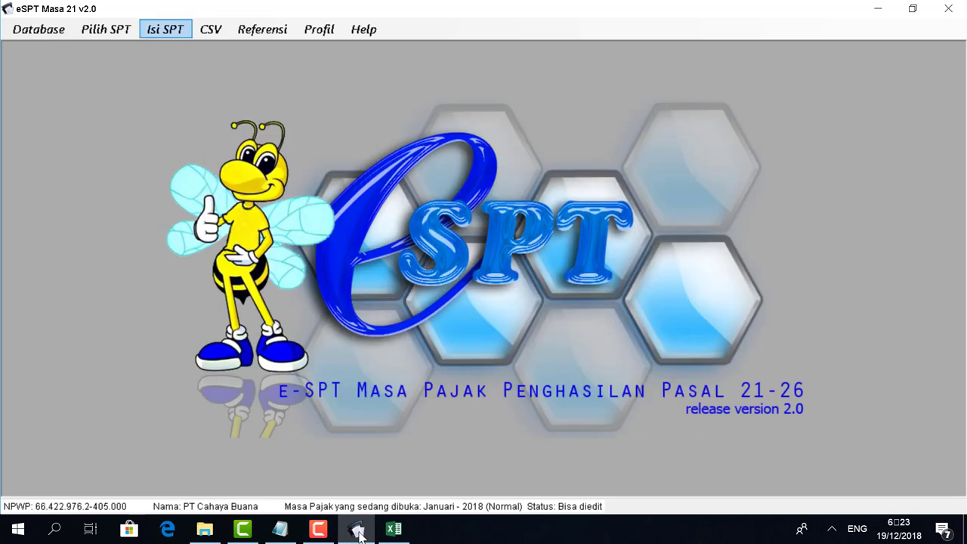
pyautogui.press('Right')
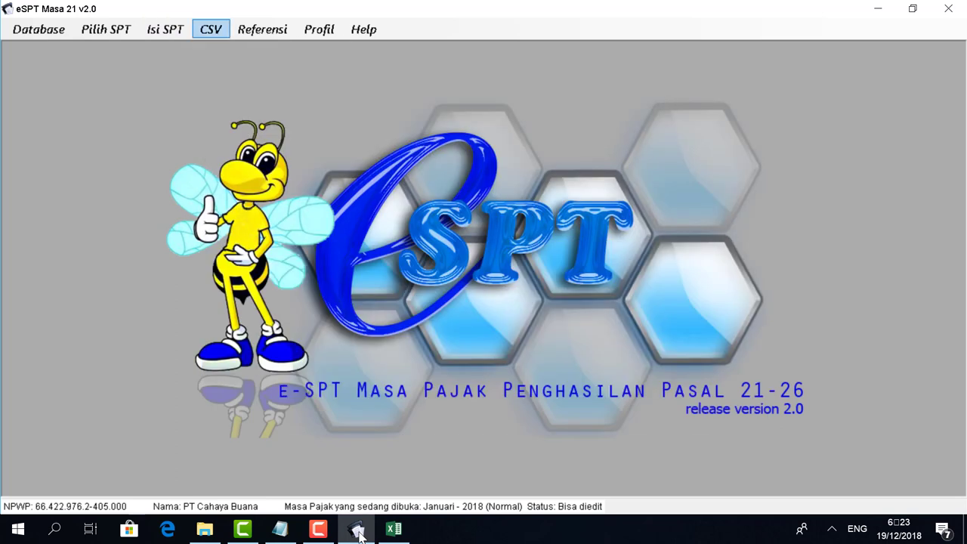
pyautogui.press('Down')
pyautogui.press('Down')
pyautogui.press('Down')
pyautogui.press('Return')
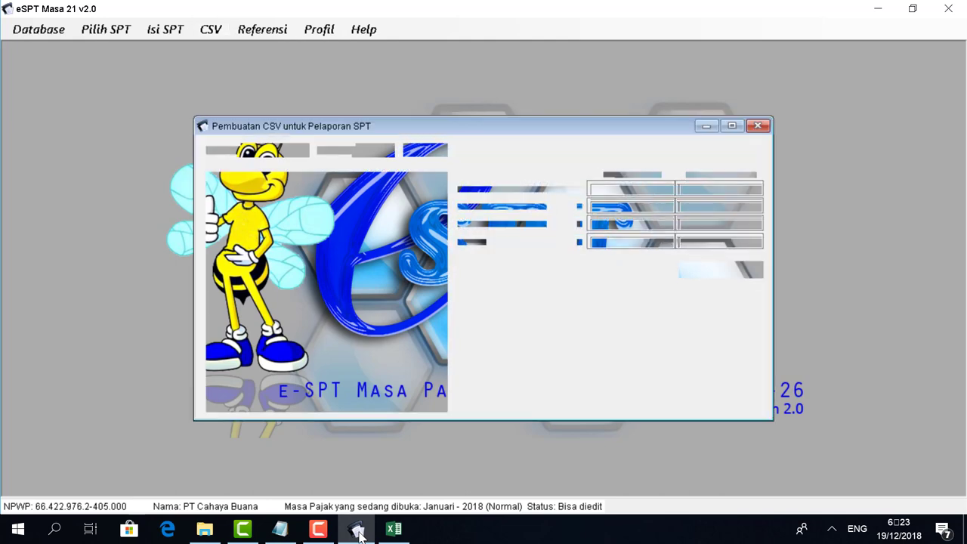
# - Create the January 2018 reporting CSV in the Documents folder under its suggested file name and close the CSV creation window
pyautogui.press('Return')
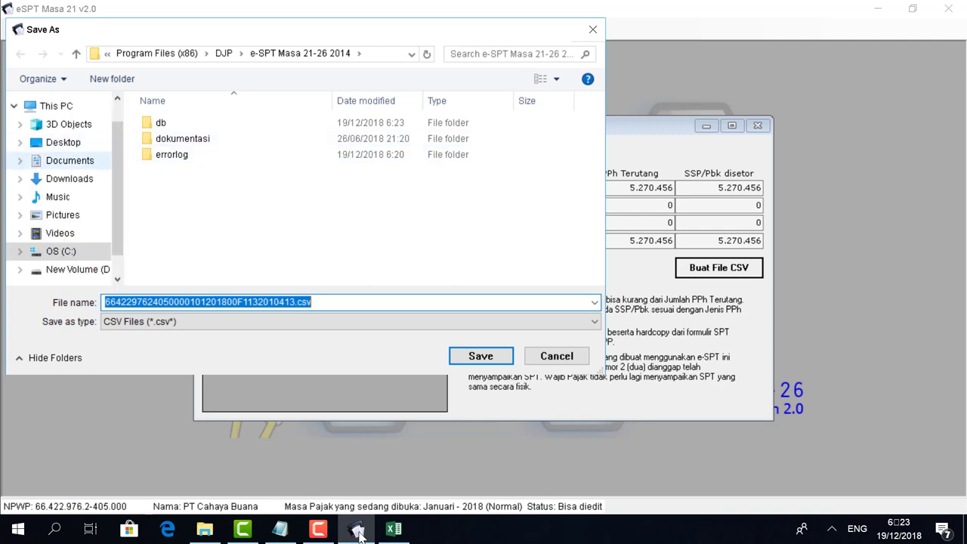
pyautogui.click(70, 160)
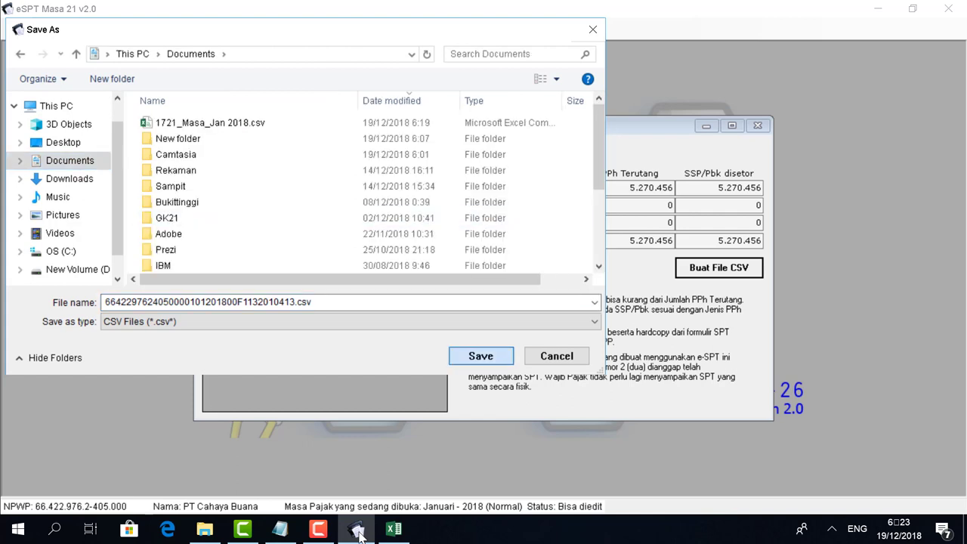
pyautogui.press('Return')
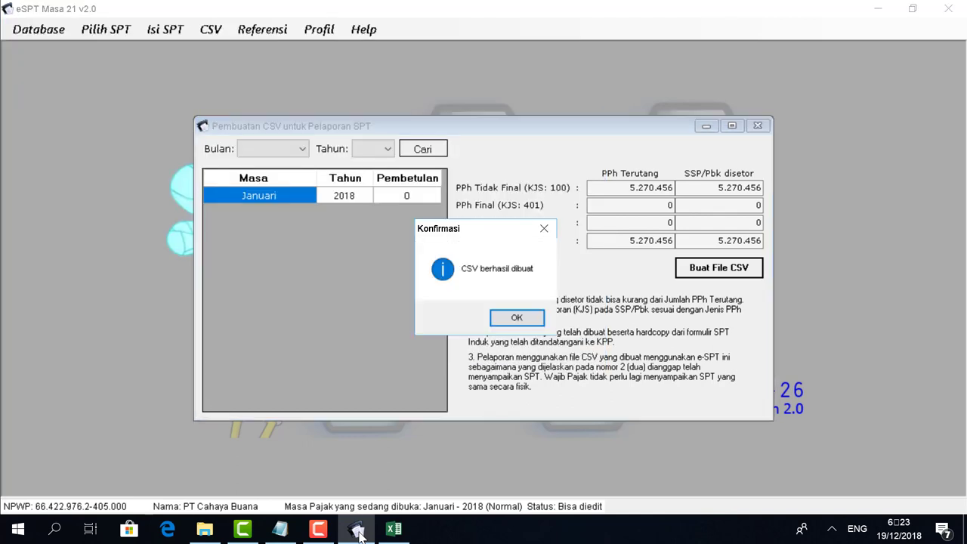
pyautogui.press('Return')
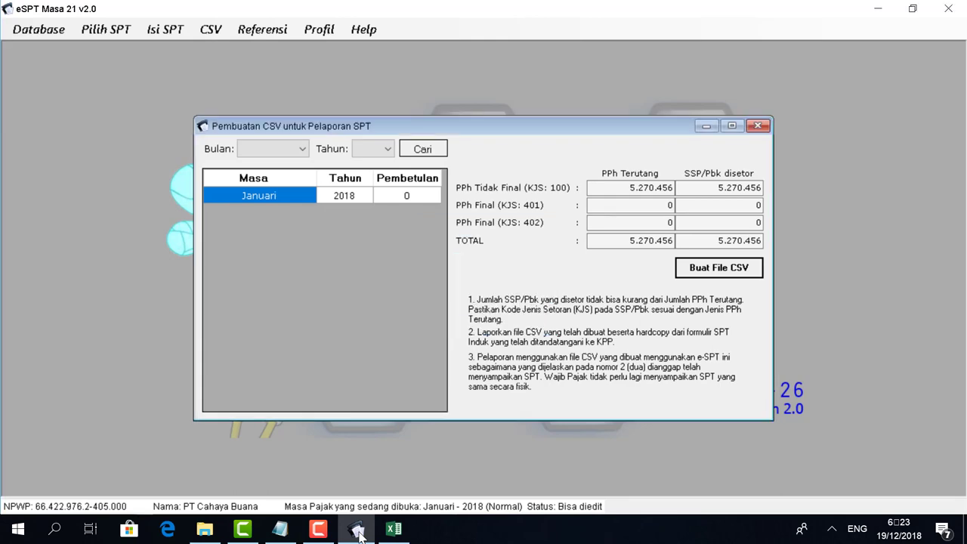
pyautogui.hotkey('alt', 'F4')
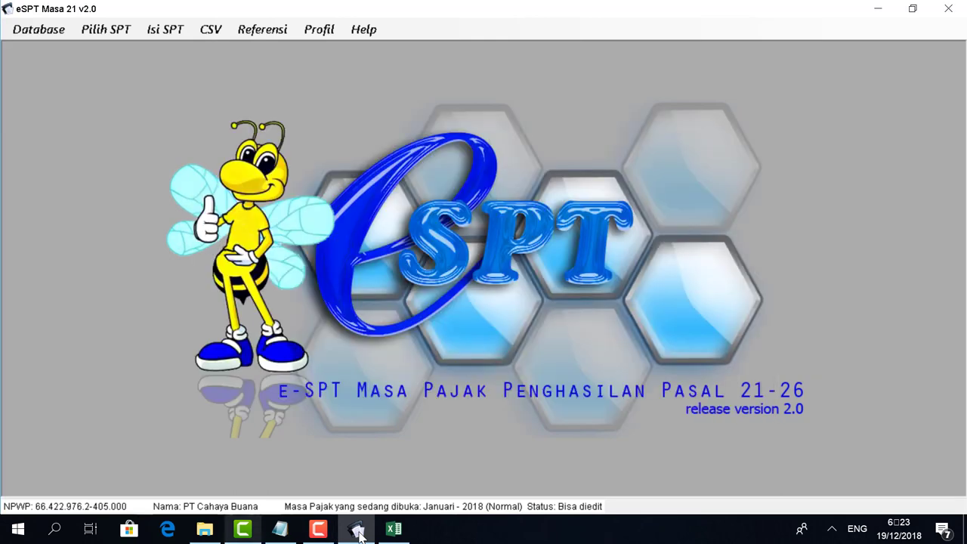
# - Switch to File Explorer and copy the base file name of the newly created reporting CSV in Documents
pyautogui.click(205, 528)
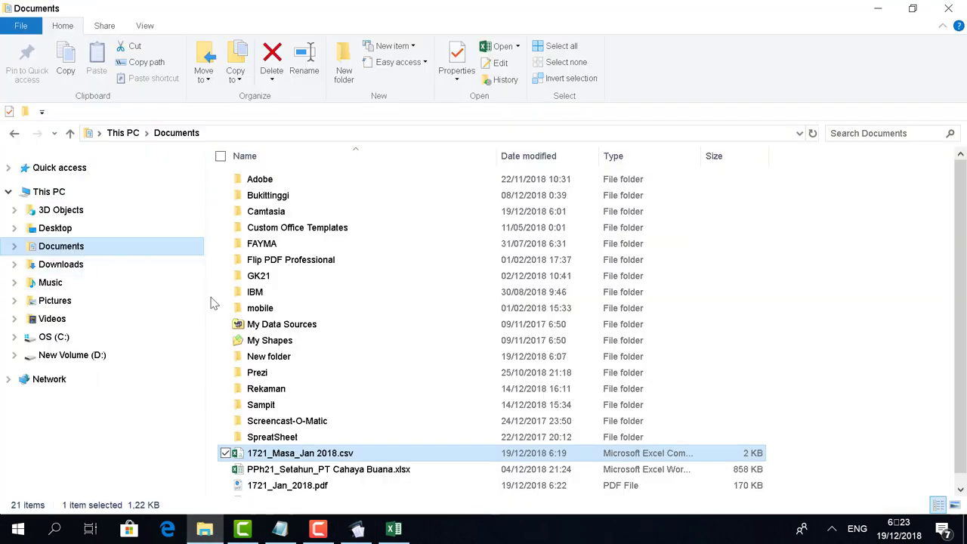
pyautogui.scroll(-1, 839, 427)
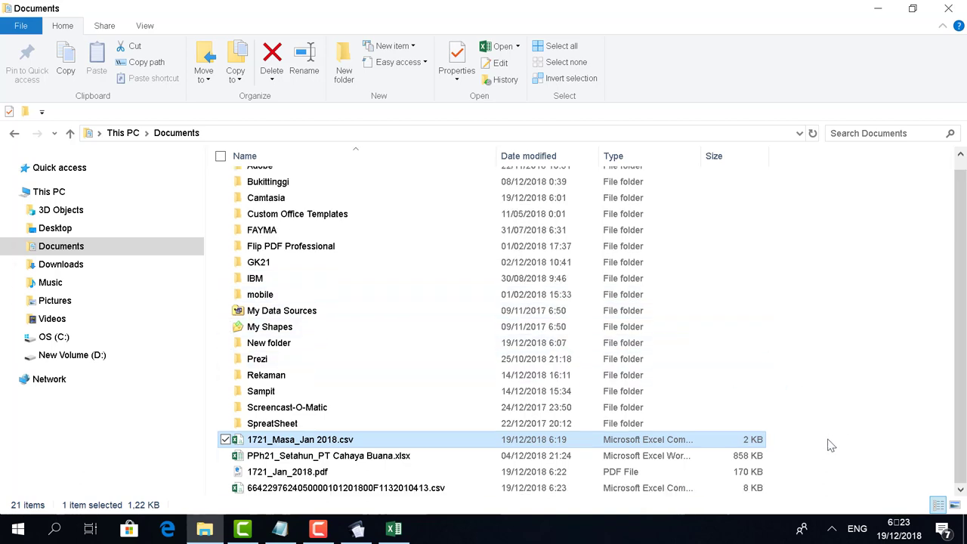
pyautogui.click(284, 493)
pyautogui.click(284, 490)
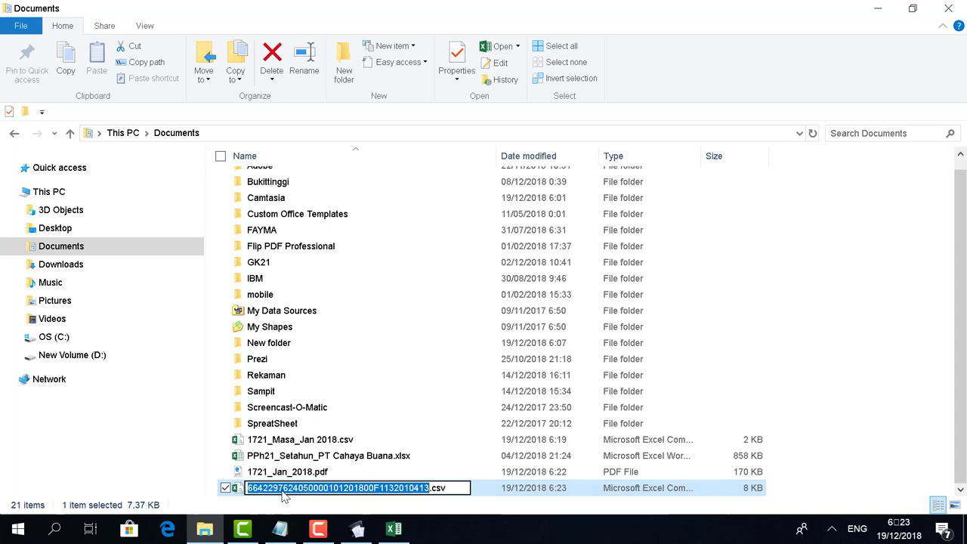
pyautogui.rightClick(284, 494)
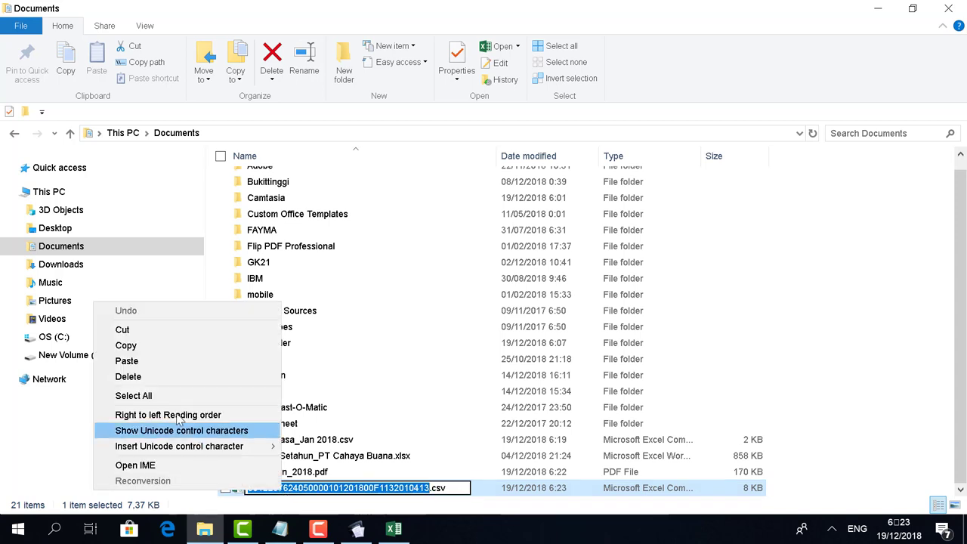
pyautogui.click(127, 347)
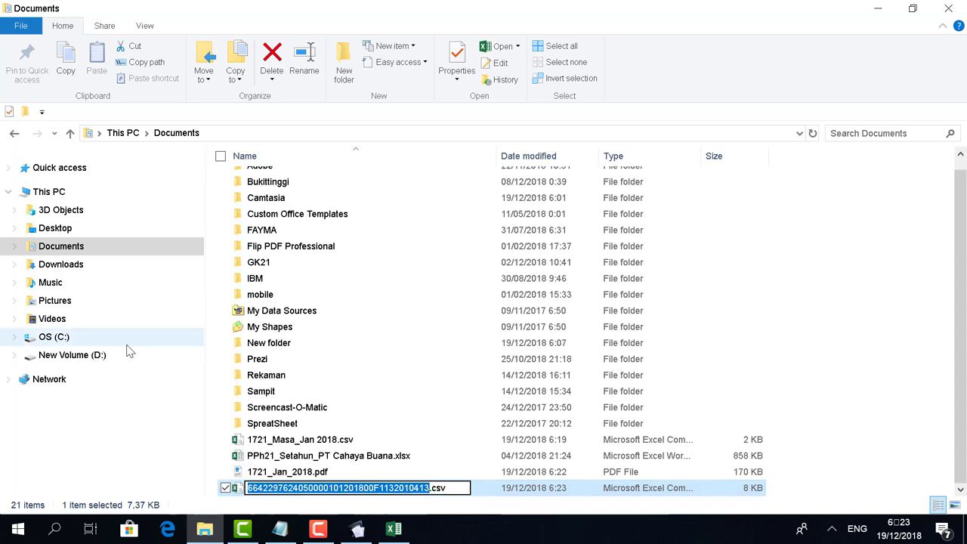
# - Rename 1721_Jan_2018.pdf with the copied CSV base name, keeping the .pdf extension, and close the File Explorer window
pyautogui.click(281, 472)
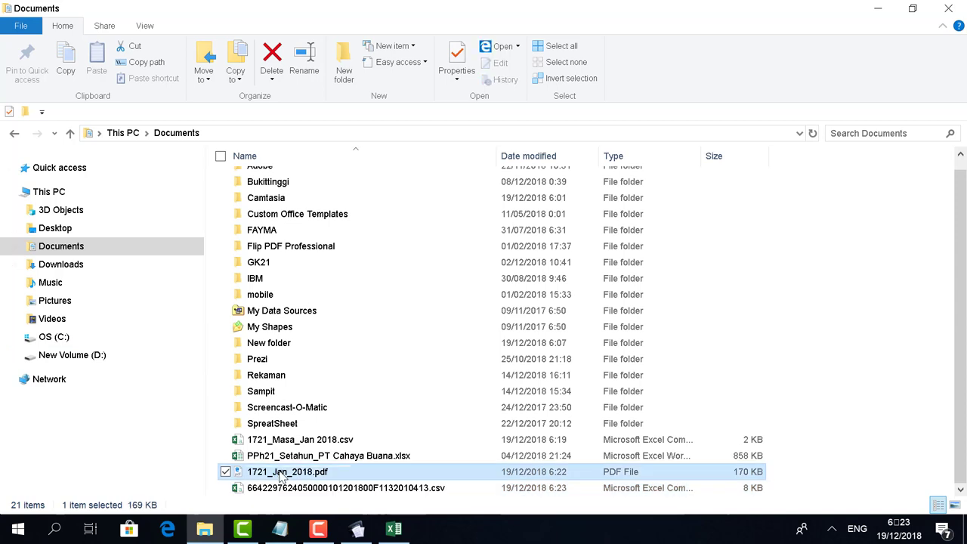
pyautogui.click(279, 473)
pyautogui.hotkey('ctrl', 'v')
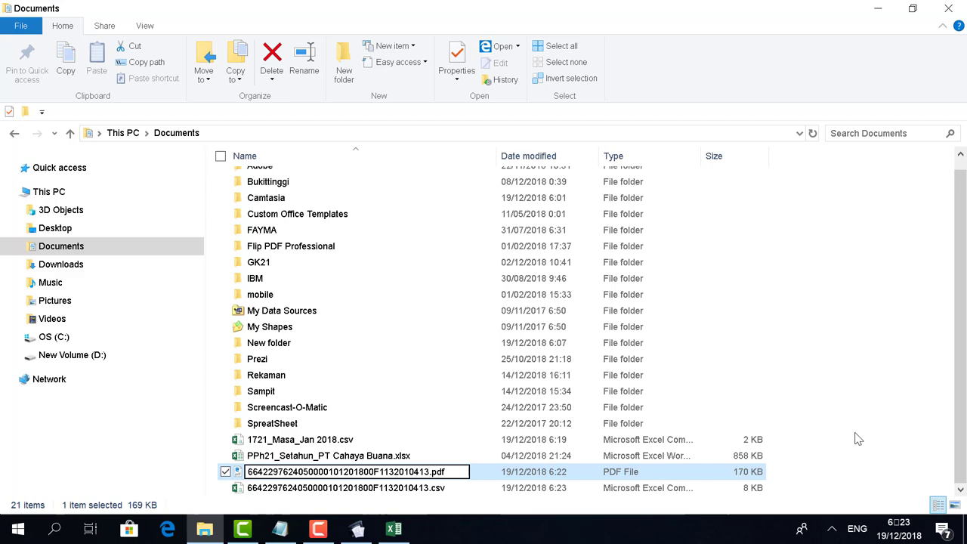
pyautogui.click(880, 220)
pyautogui.click(950, 10)
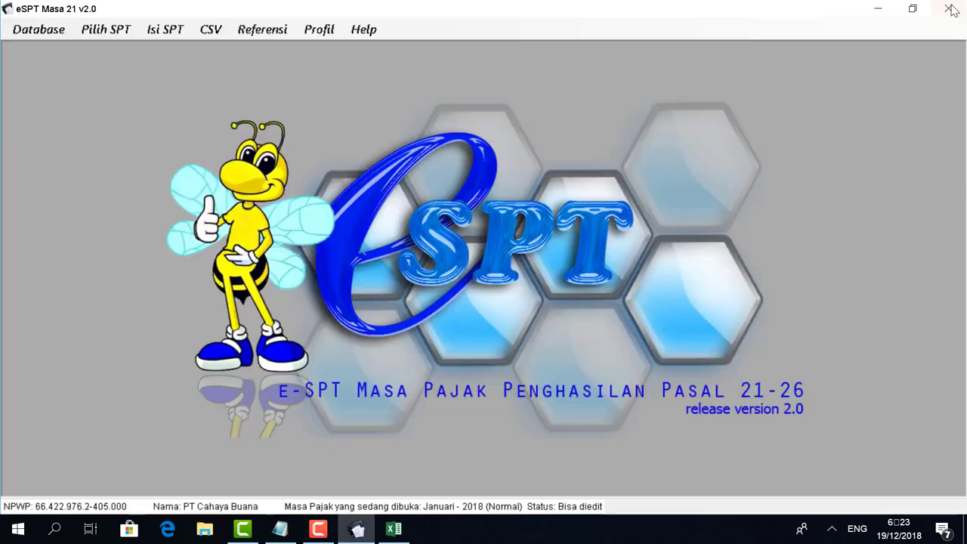